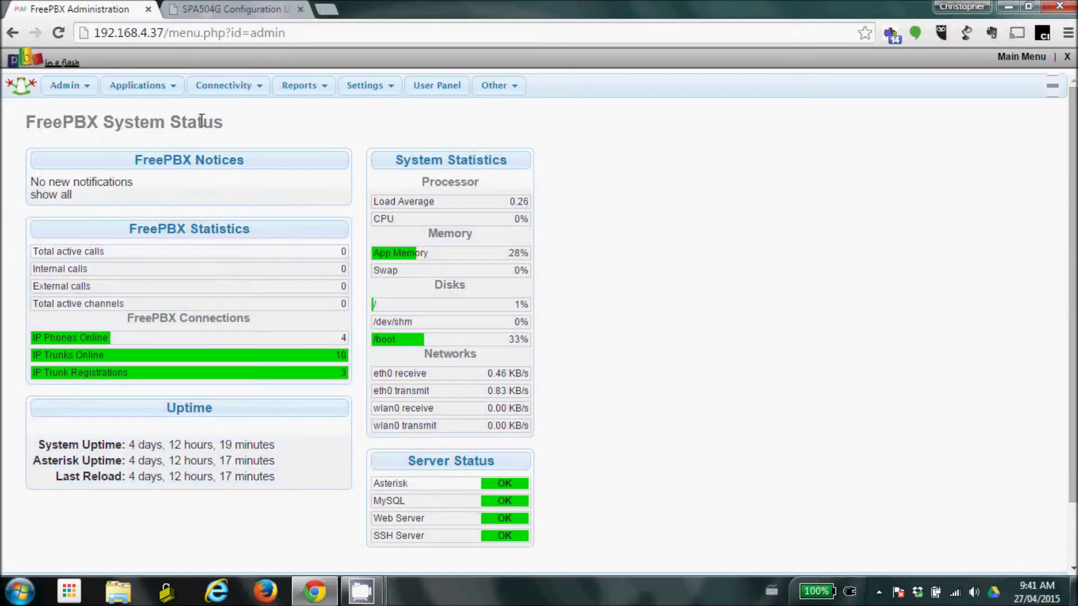
Step: Open Test Extension 250 from the FreePBX extensions list
left_click_drag(97, 120, 21, 114)
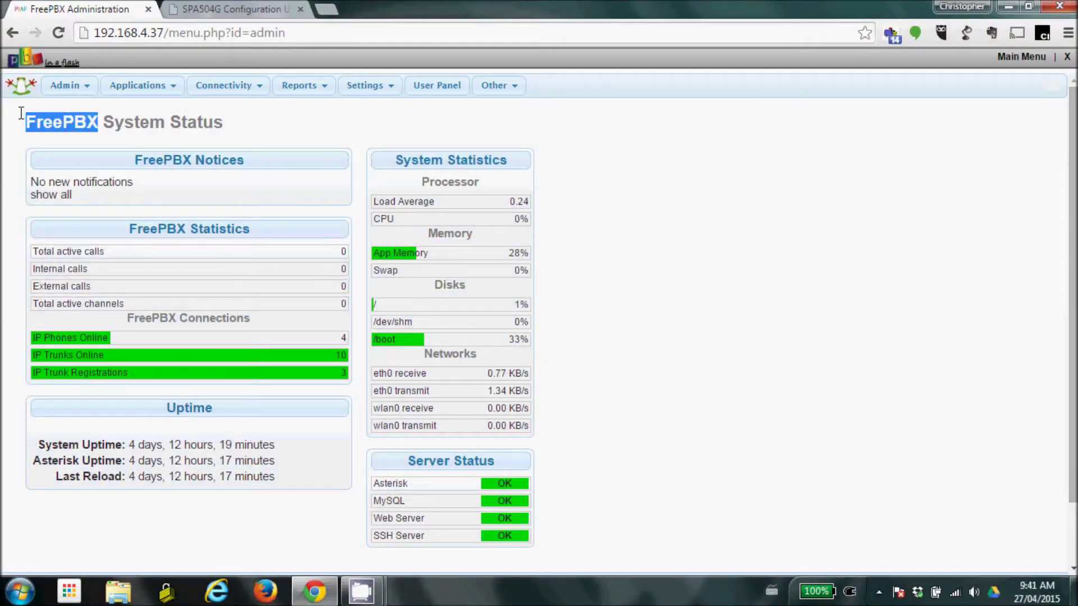
mouse_move(145, 88)
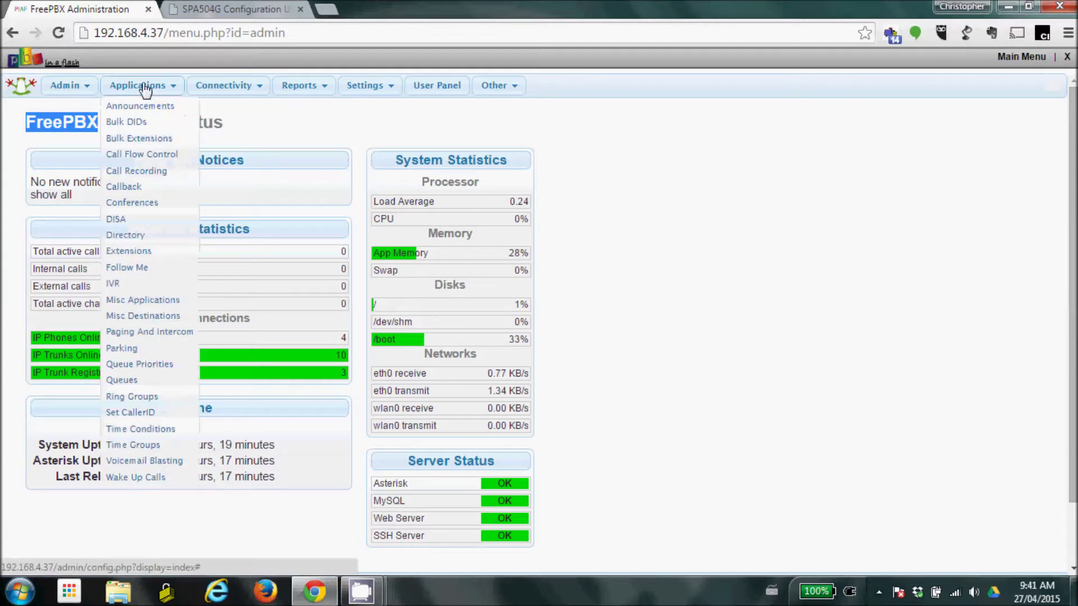
left_click(144, 254)
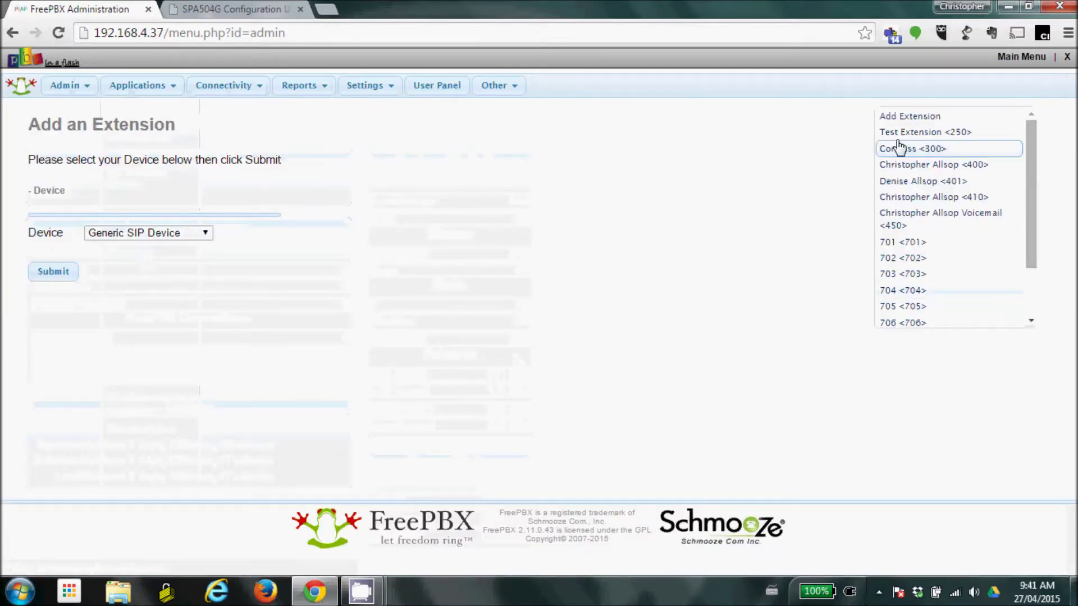
left_click(903, 137)
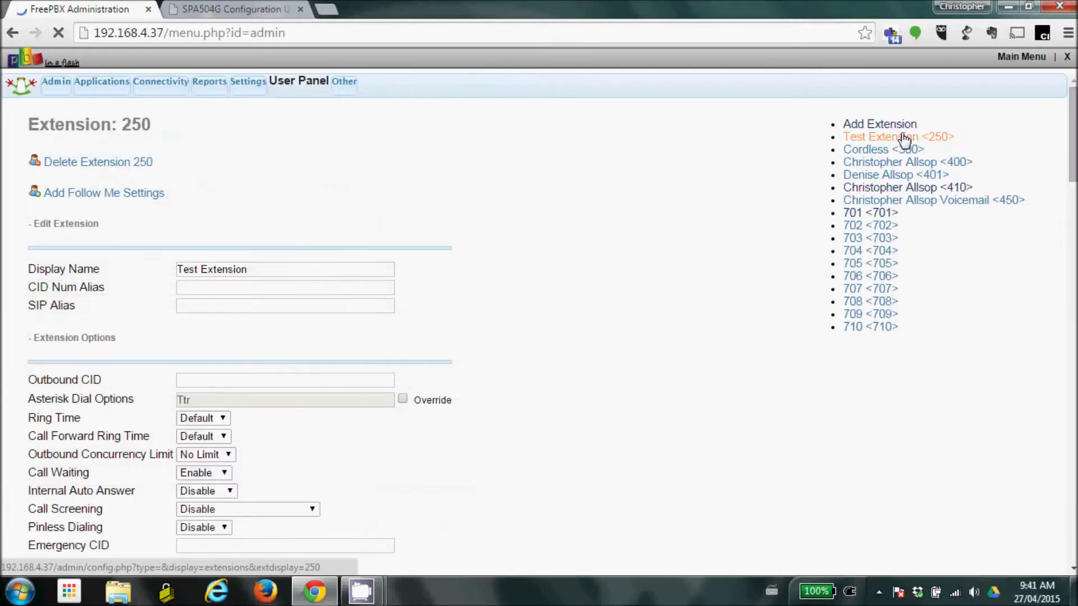
Step: Select extension 250's device secret under Device Options for copying
left_click_drag(159, 123, 23, 133)
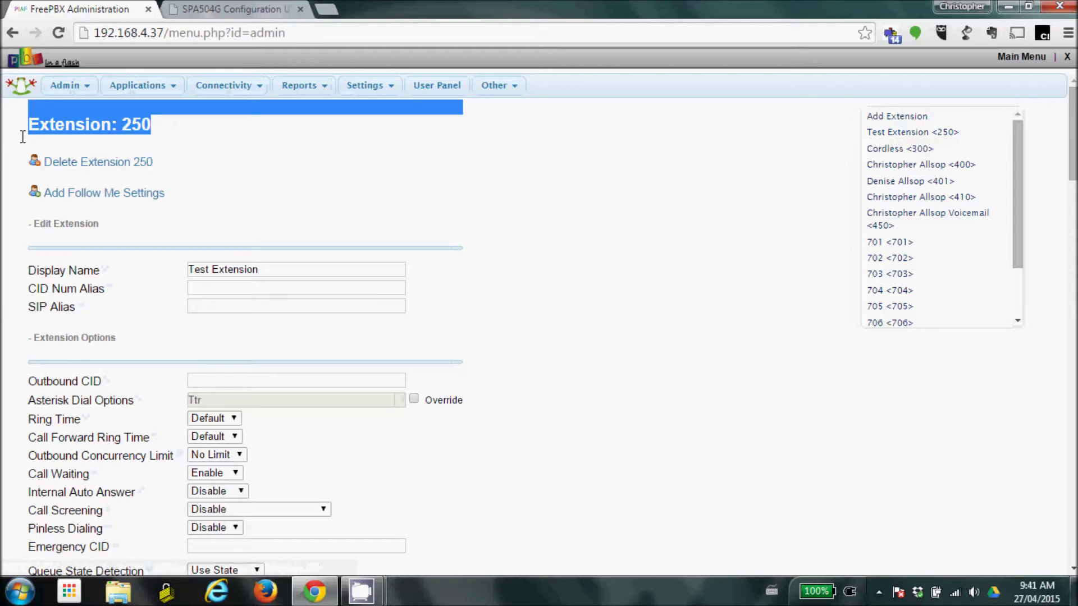
left_click(1073, 513)
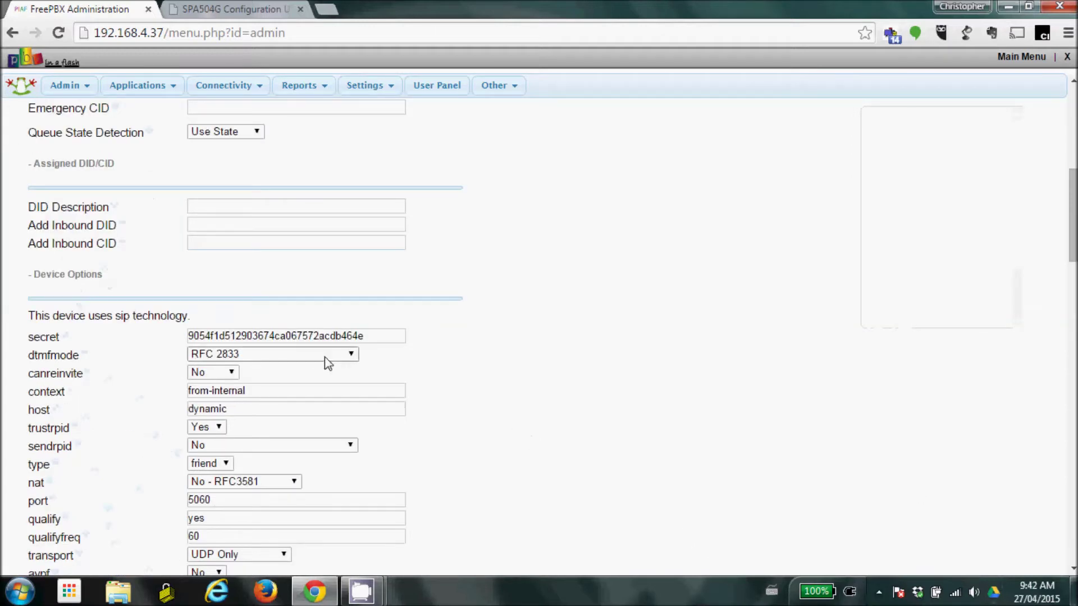
double_click(305, 337)
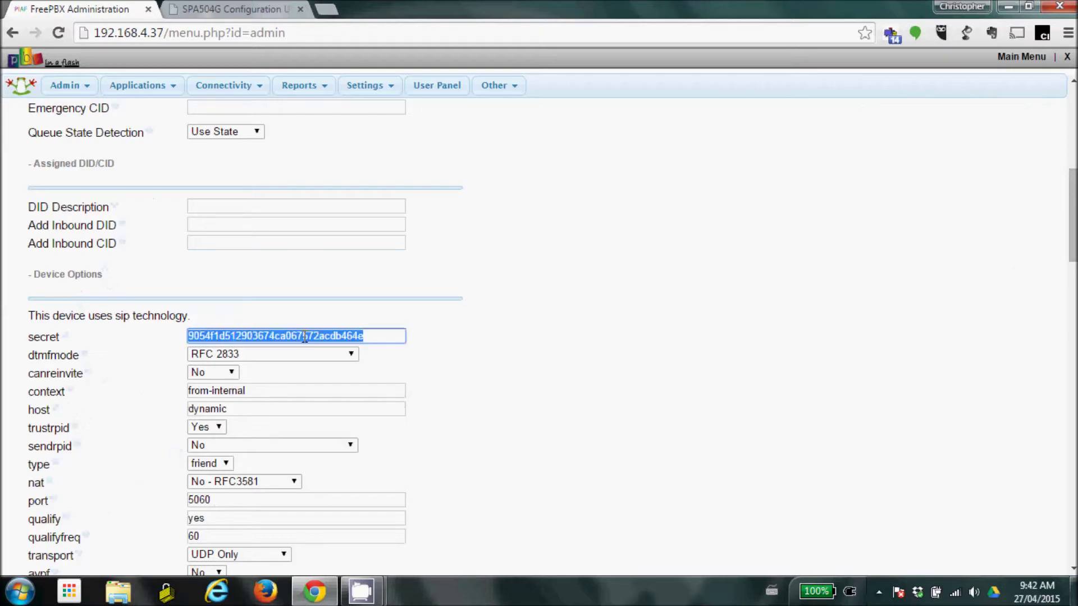
left_click(218, 6)
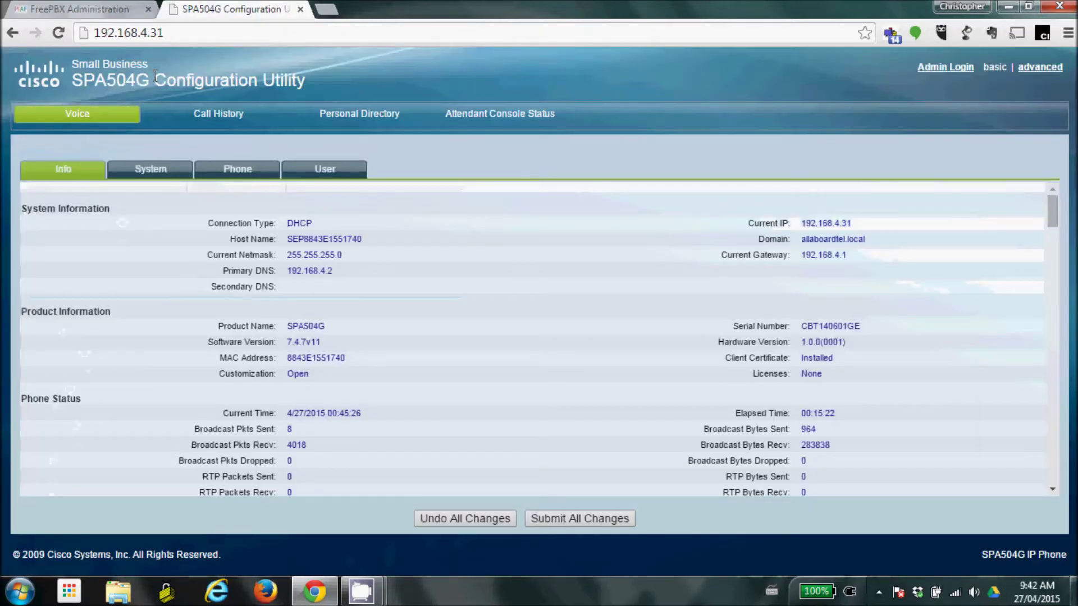
Step: Log in to the SPA504G utility as admin and switch to the advanced view
left_click_drag(154, 78, 94, 80)
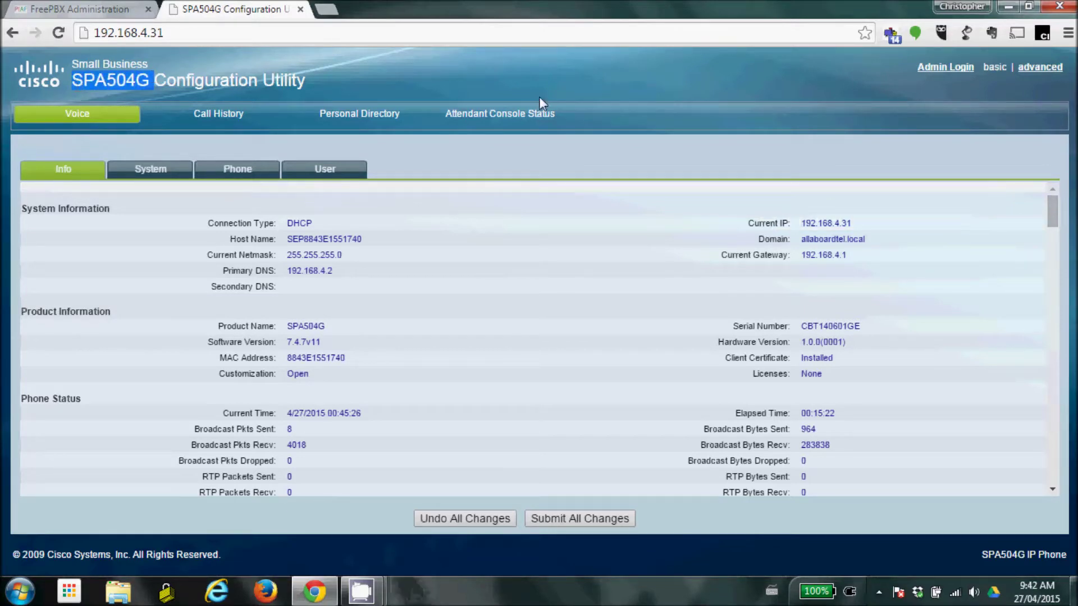
left_click(950, 69)
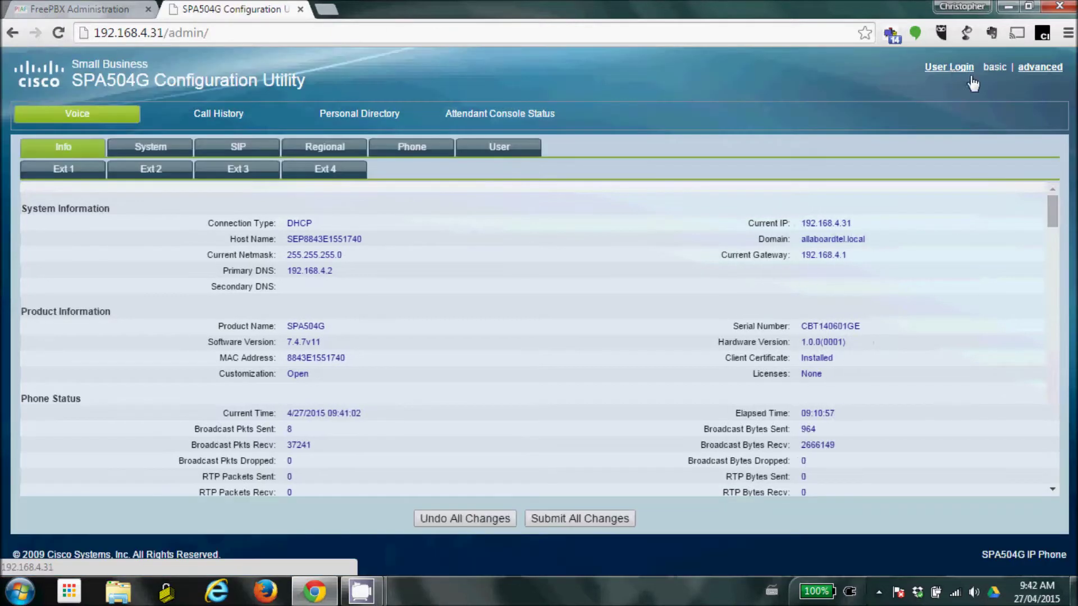
left_click(1042, 69)
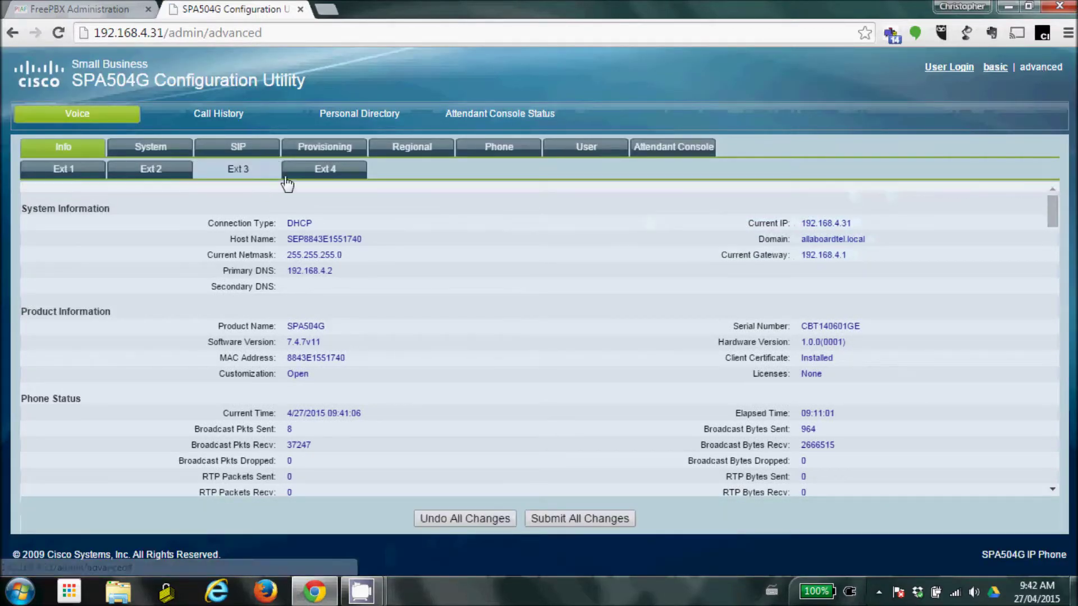
Step: On the Ext 4 tab, keep the line enabled and leave NAT keep alive and mapping disabled
left_click(318, 179)
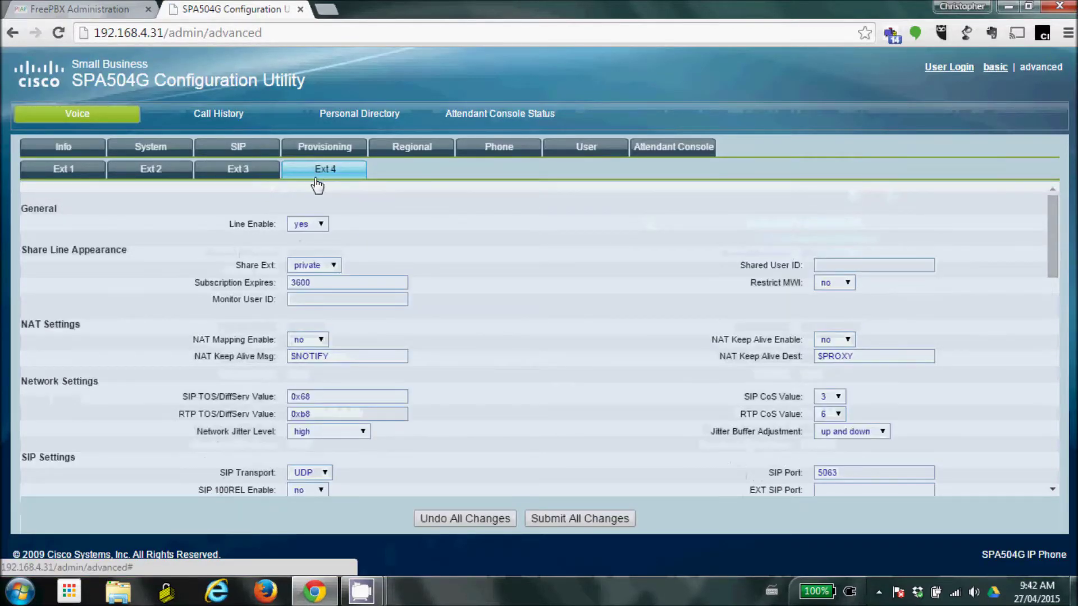
left_click(322, 225)
left_click(311, 239)
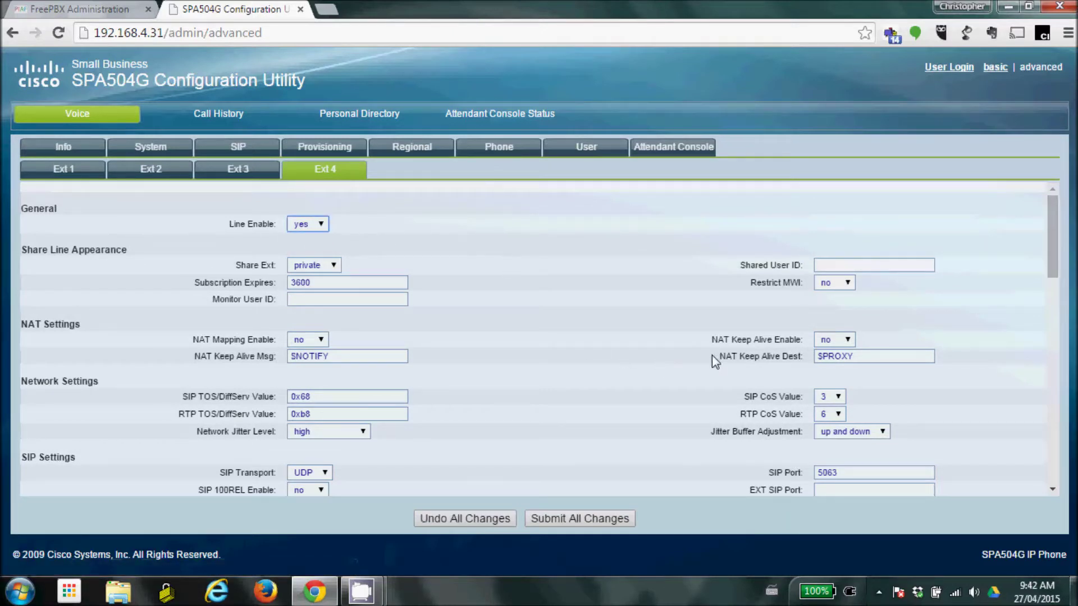
left_click(849, 340)
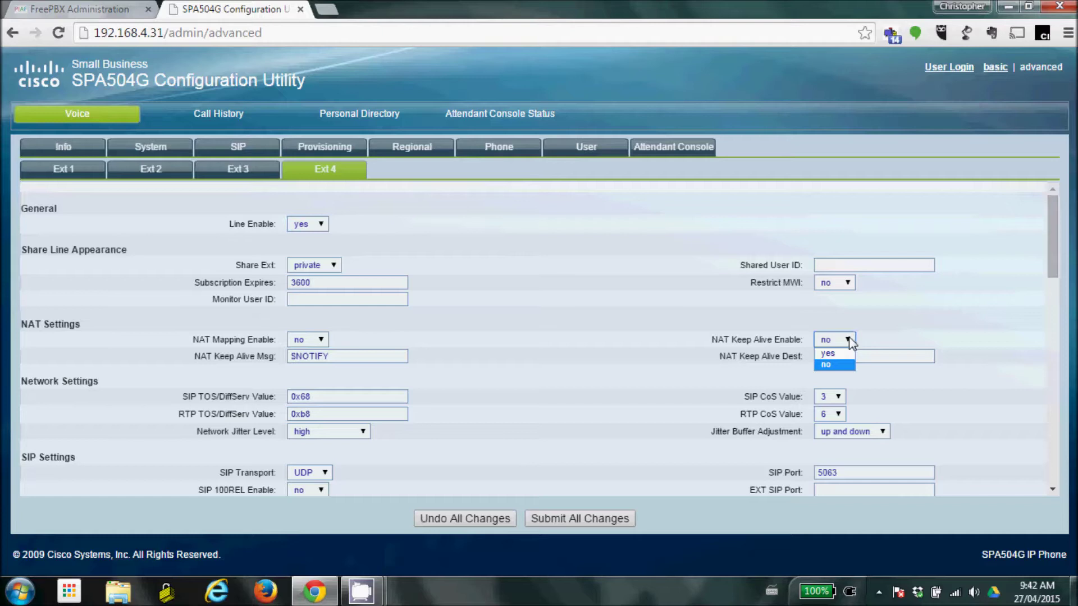
left_click(837, 366)
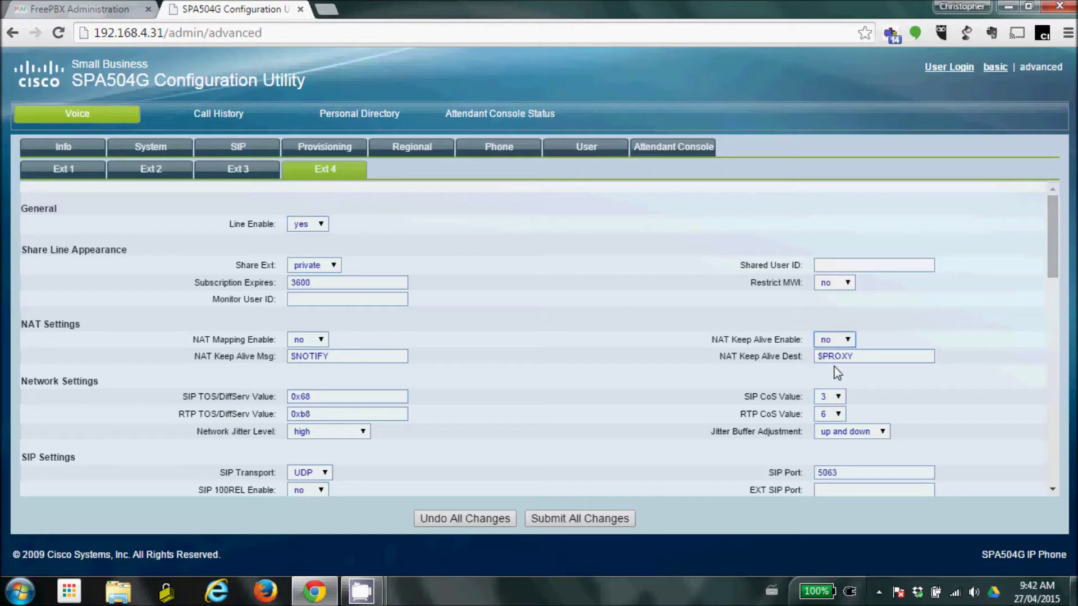
left_click(320, 340)
left_click(318, 365)
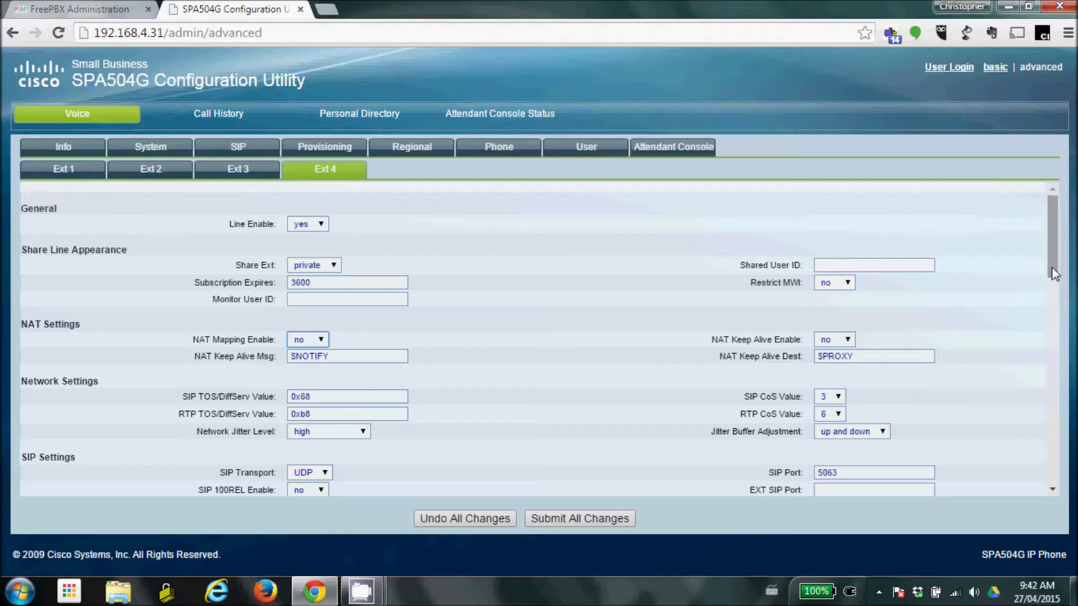
Step: Leave Ext 4's SIP port at 5063 and scroll down to the Proxy field
left_click_drag(1051, 267, 1057, 310)
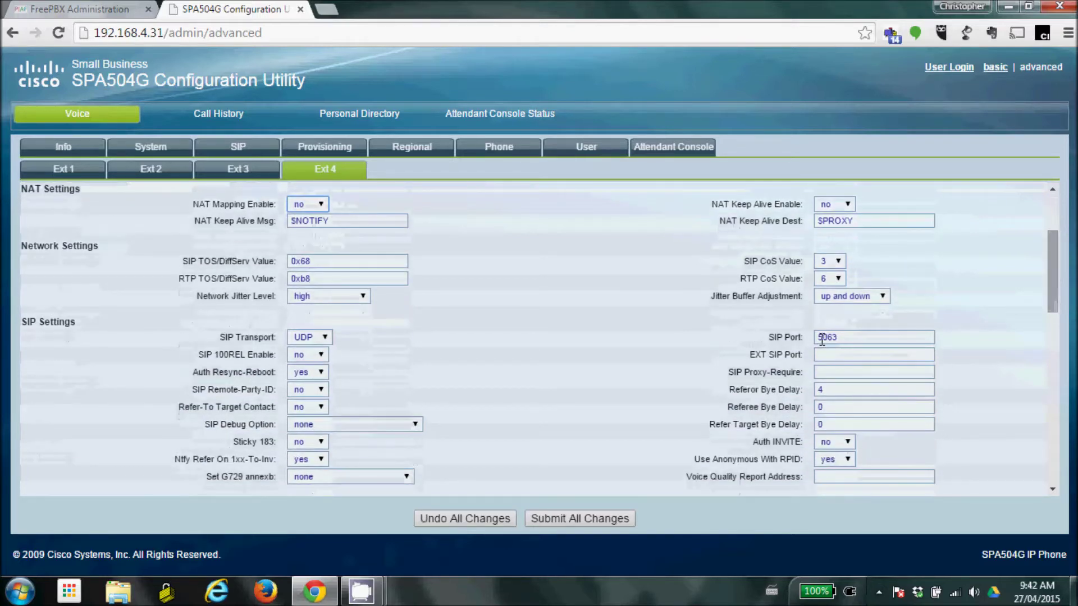
left_click_drag(802, 337, 768, 339)
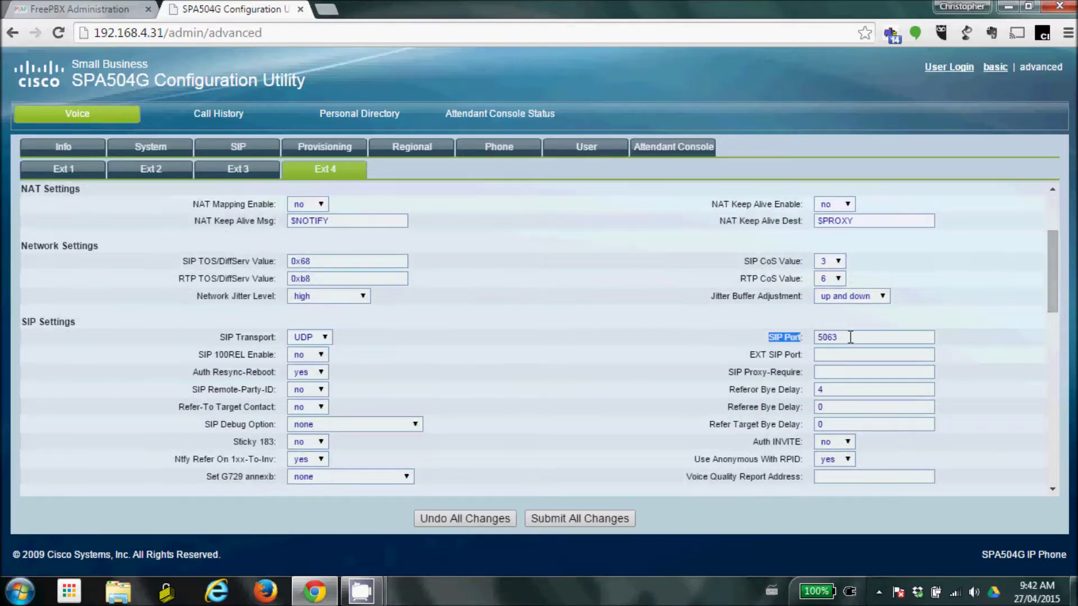
left_click(860, 335)
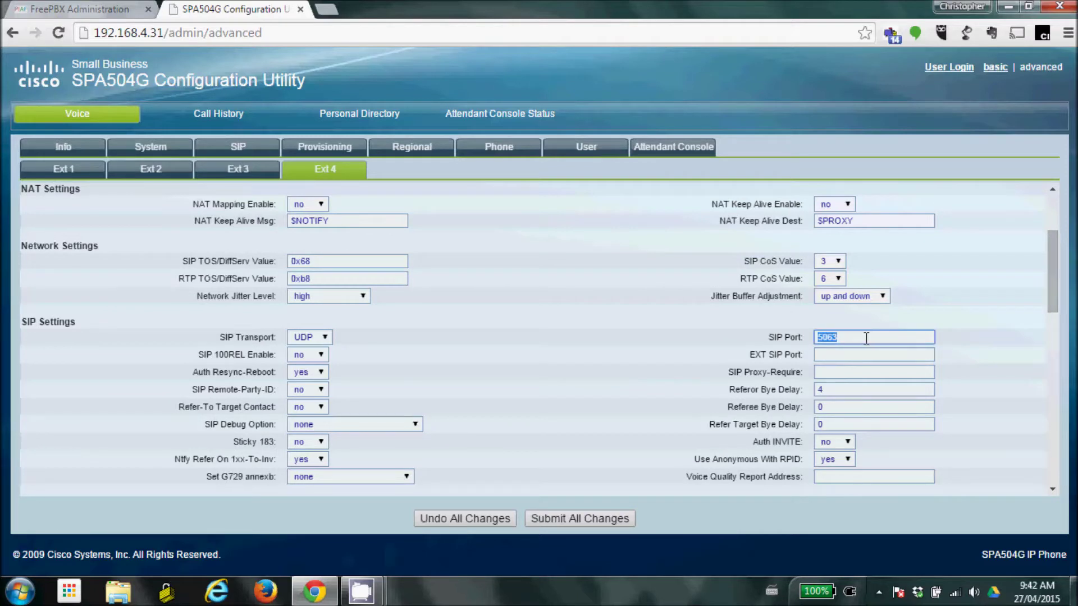
left_click(1004, 359)
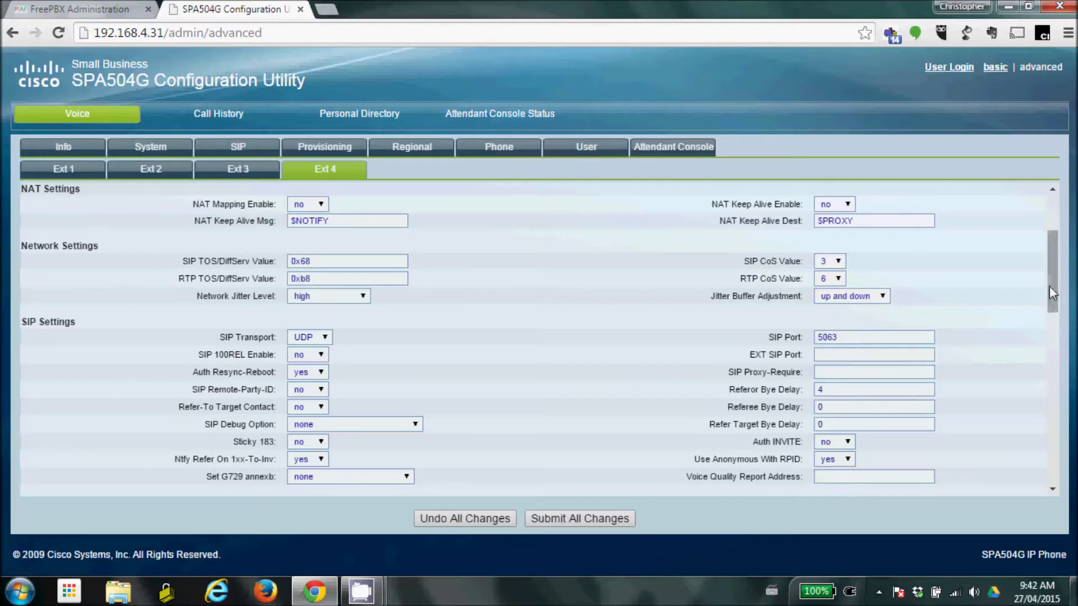
left_click_drag(1055, 280, 1055, 359)
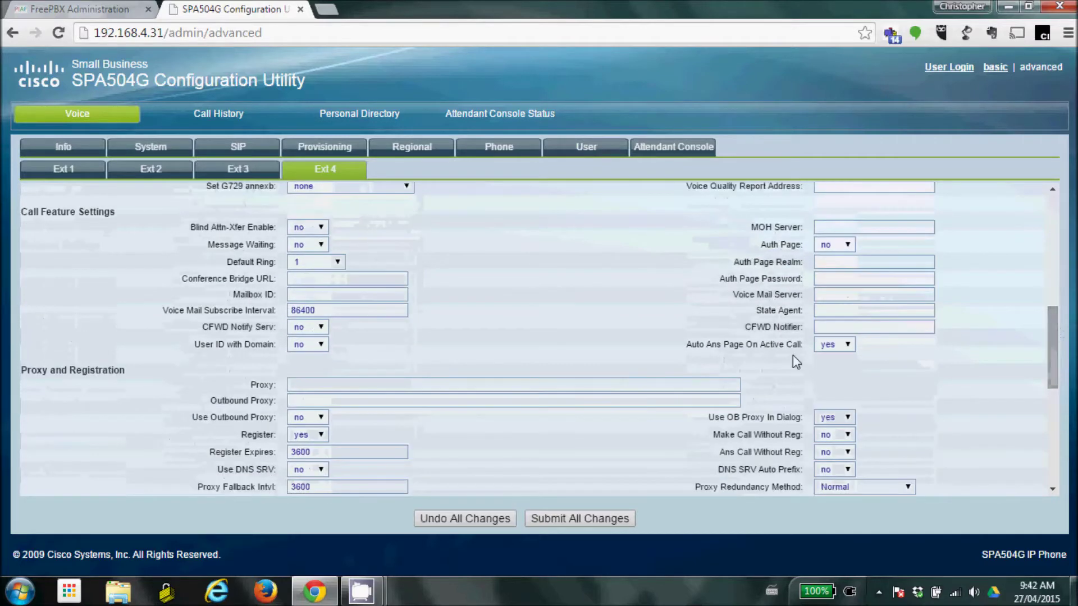
left_click_drag(275, 385, 245, 385)
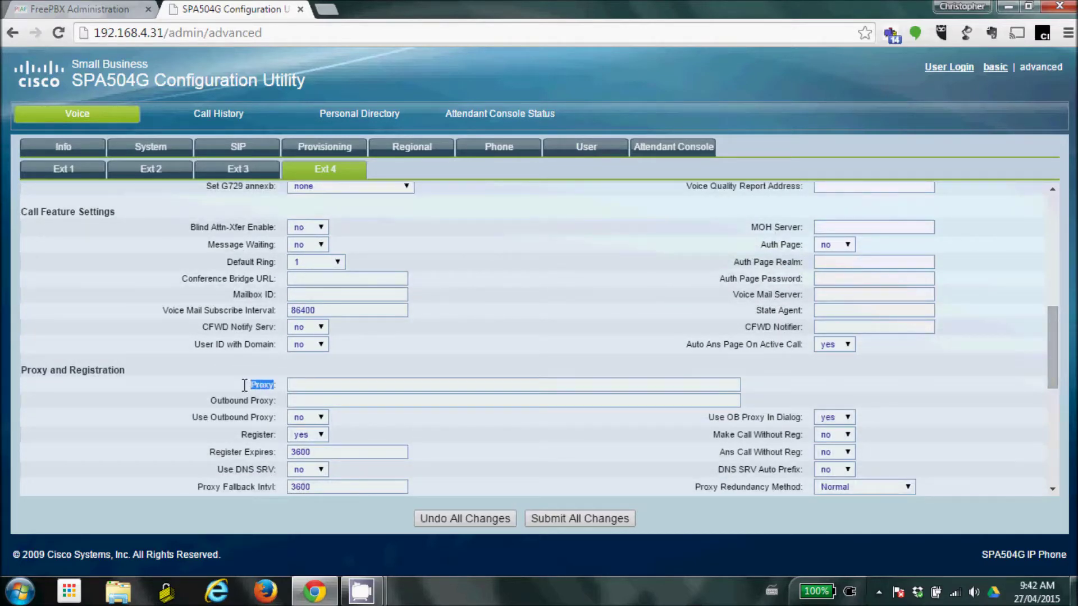
Step: Enter proxy 192.168.4.37, display name Test and user ID 250 for Ext 4
left_click(297, 385)
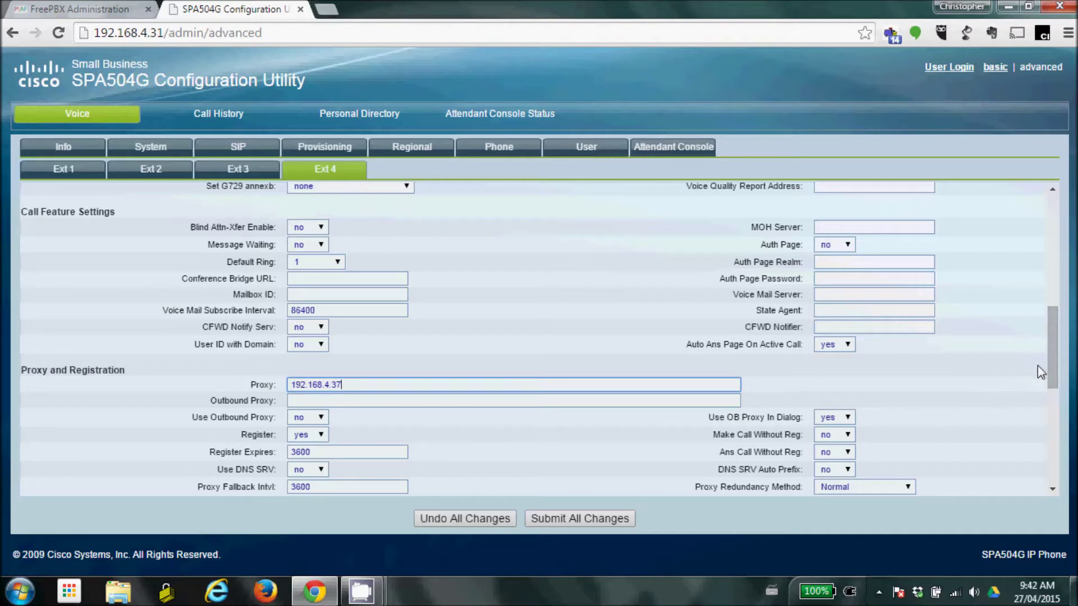
left_click_drag(1049, 362, 1047, 401)
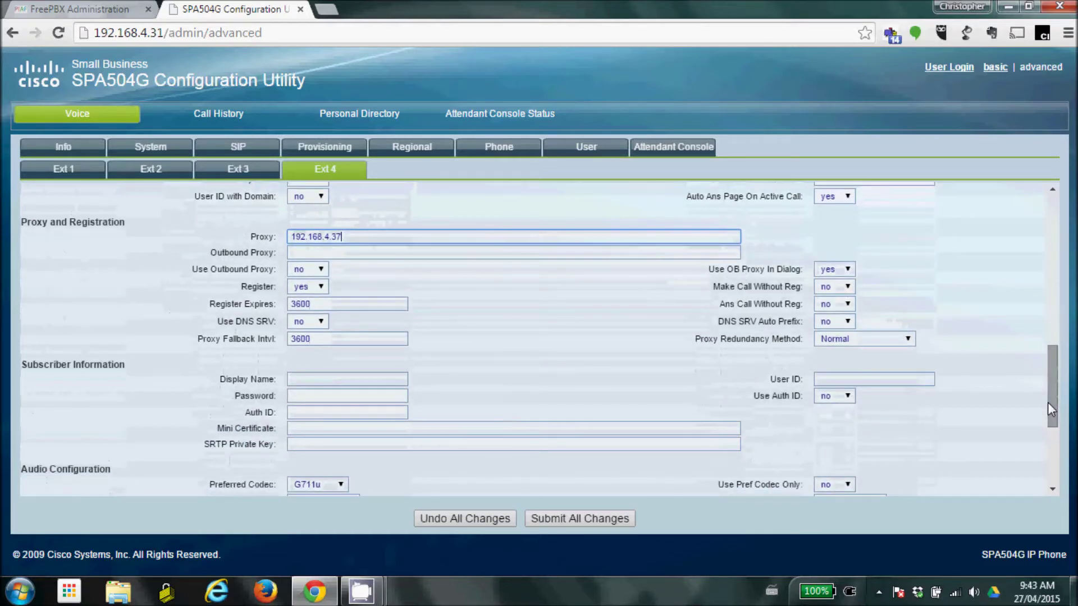
left_click(316, 376)
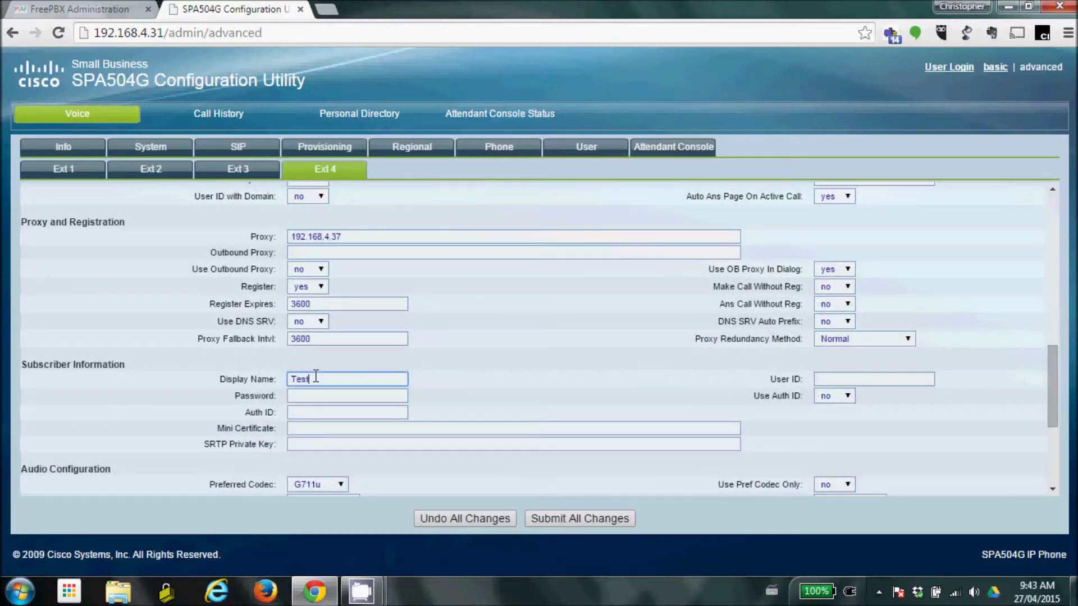
left_click(830, 379)
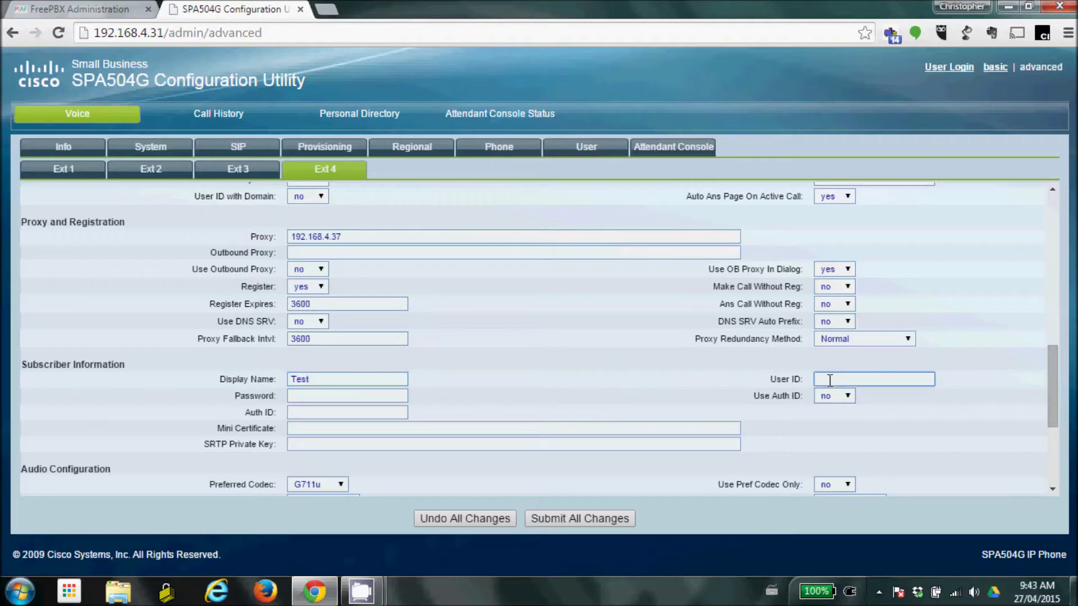
left_click(379, 396)
Step: Paste extension 250's device secret into Ext 4's Password field
left_click(84, 9)
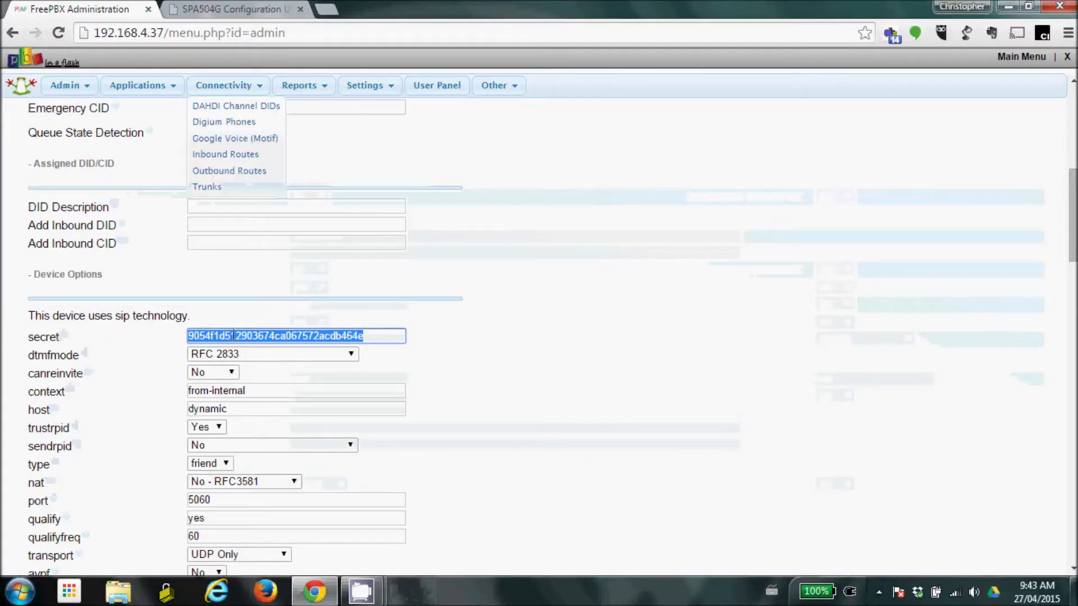
left_click(203, 6)
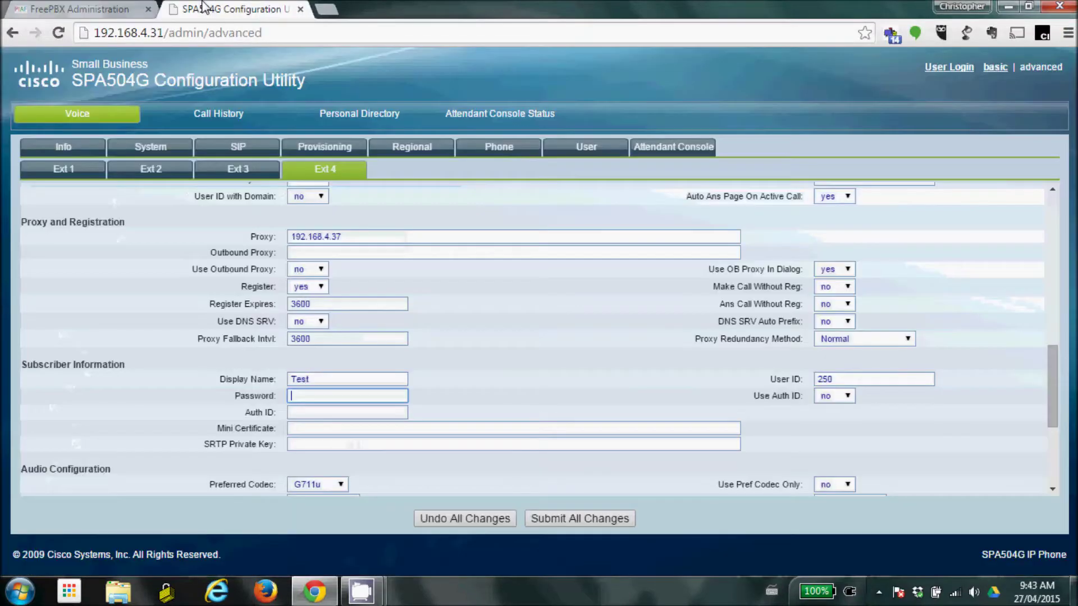
key("ctrl+v")
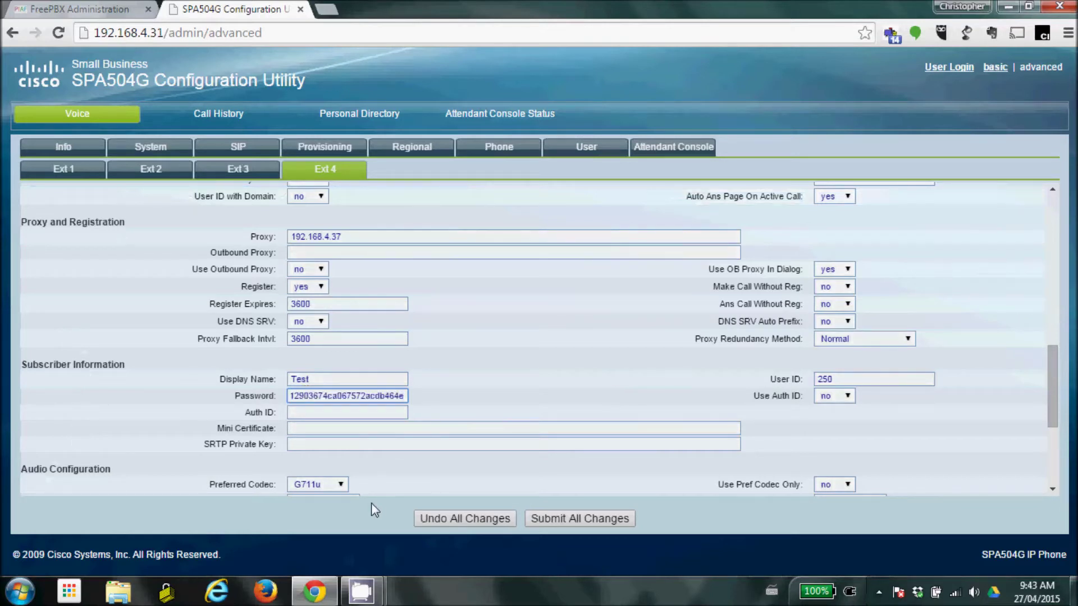
Step: Keep G711u as the preferred codec and submit all changes to the phone
left_click(338, 486)
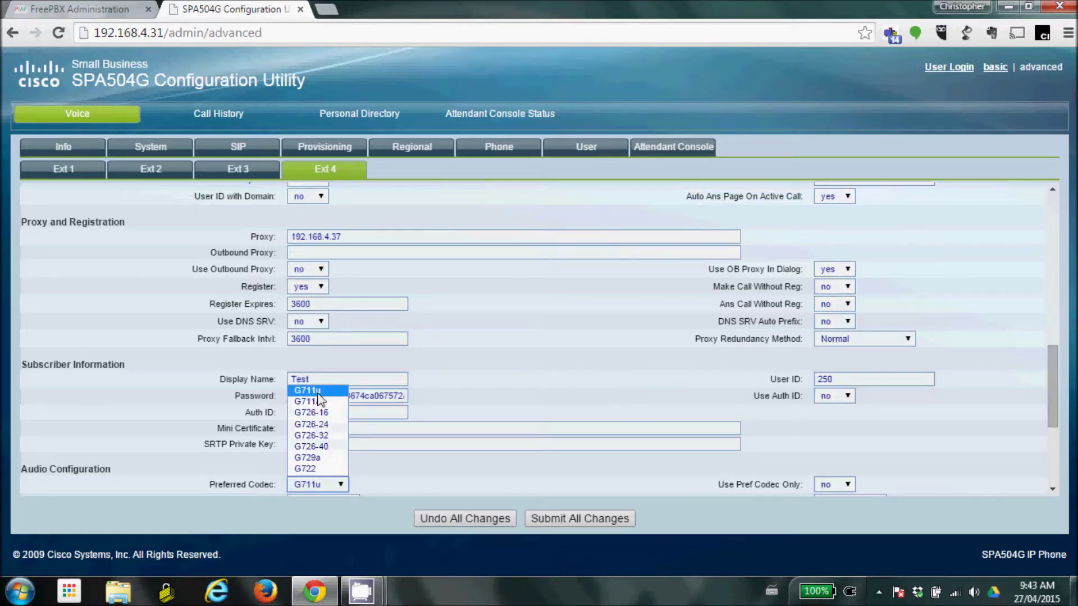
left_click(315, 391)
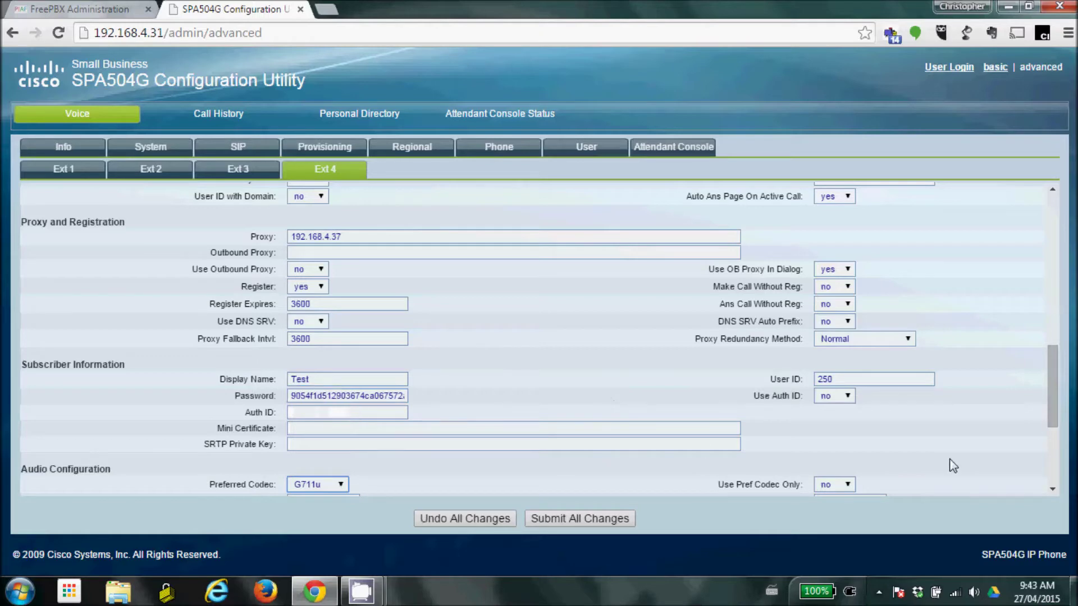
left_click_drag(1052, 423, 1046, 496)
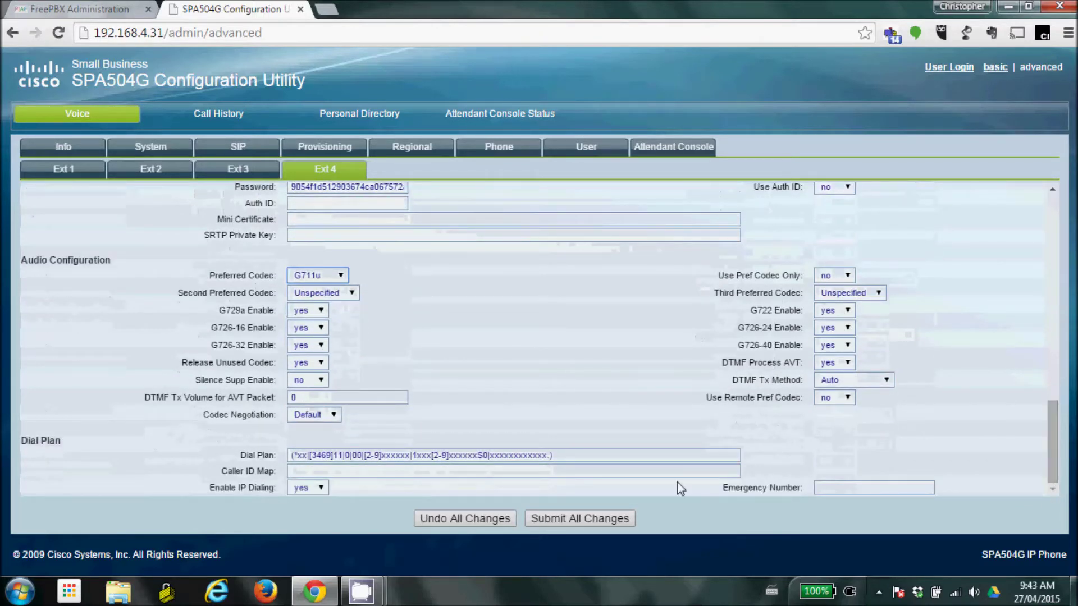
left_click(573, 517)
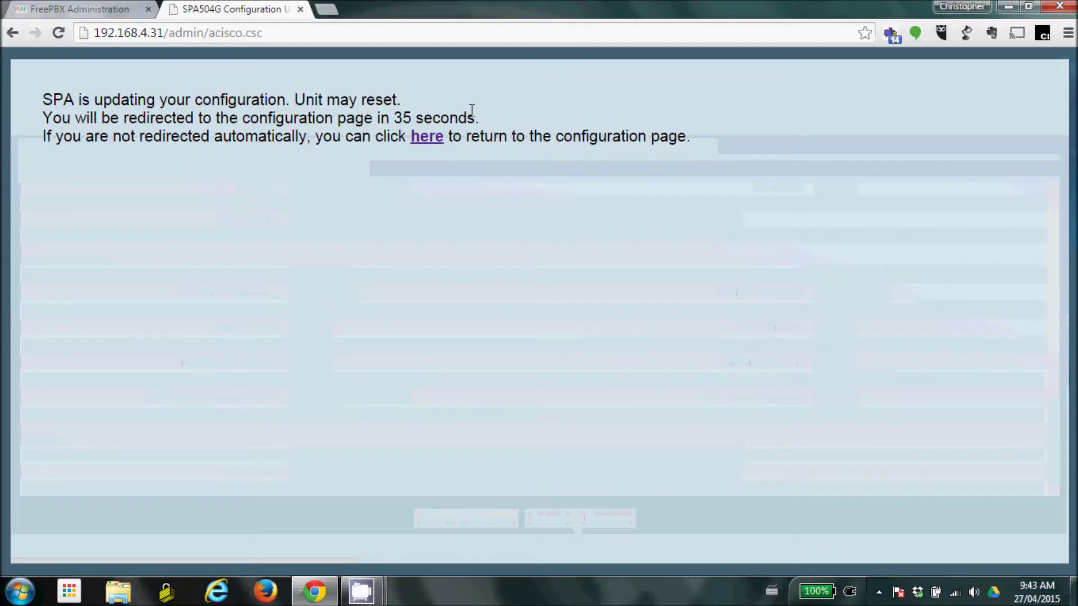
Step: Wait for the configuration update countdown to finish and the Info page to reload
left_click_drag(480, 119, 395, 119)
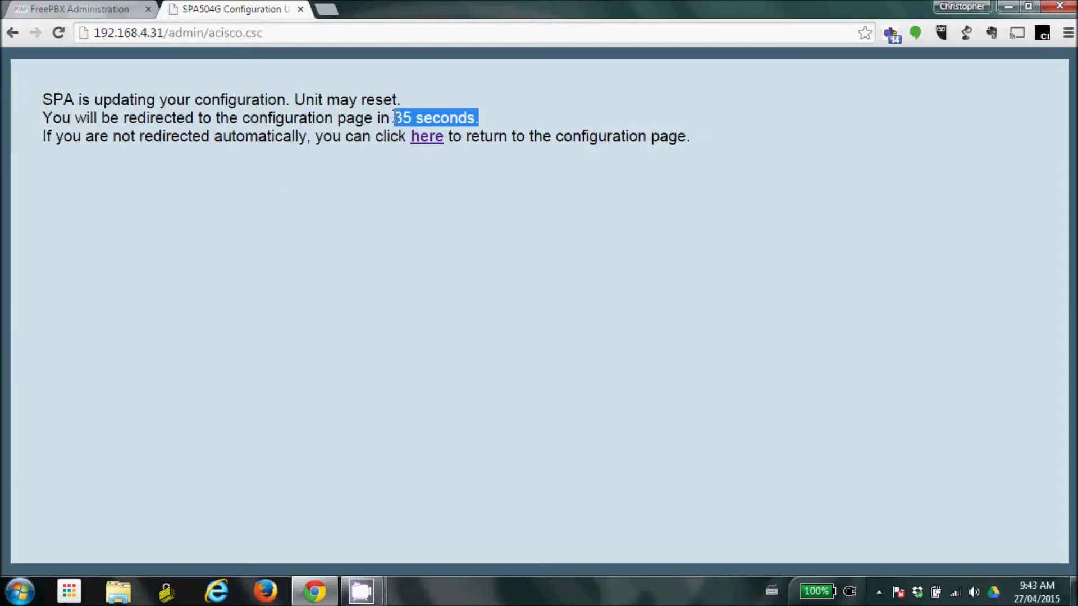
left_click(390, 162)
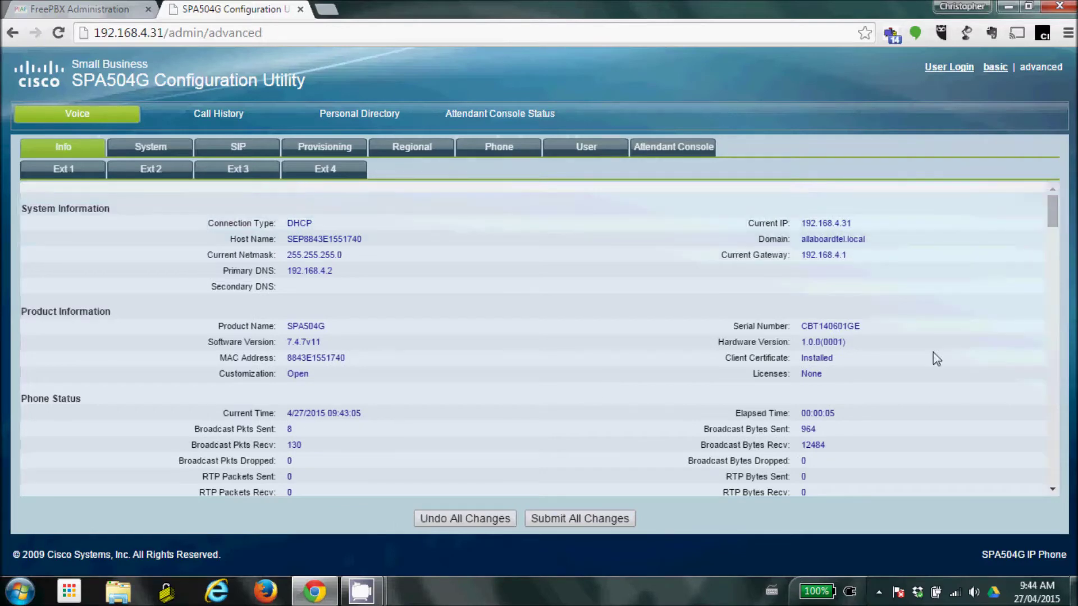
left_click(1056, 258)
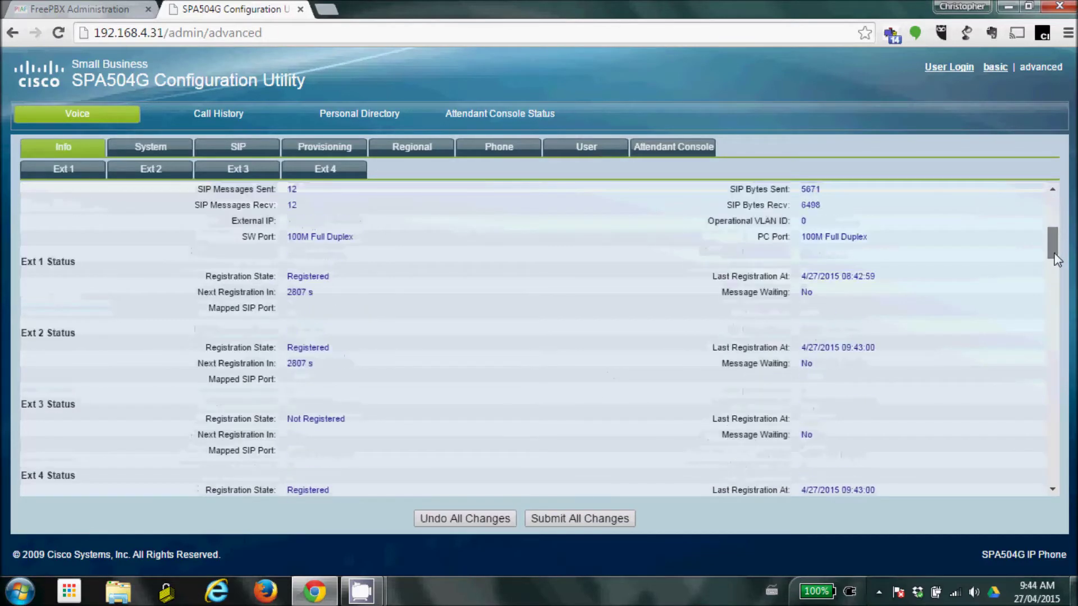
scroll(1056, 258, "down", 2)
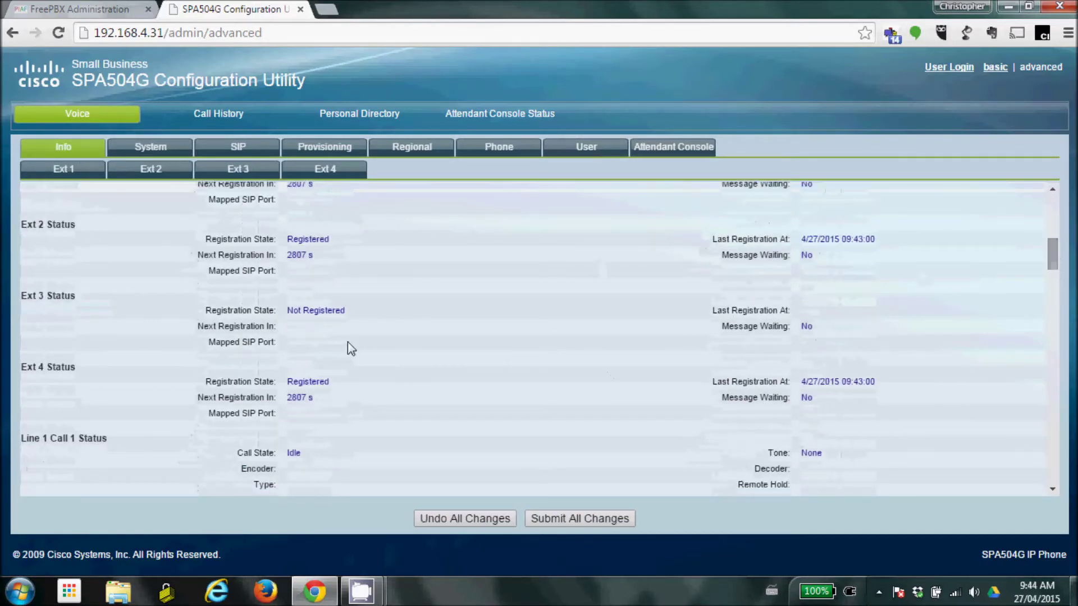
left_click_drag(44, 368, 25, 369)
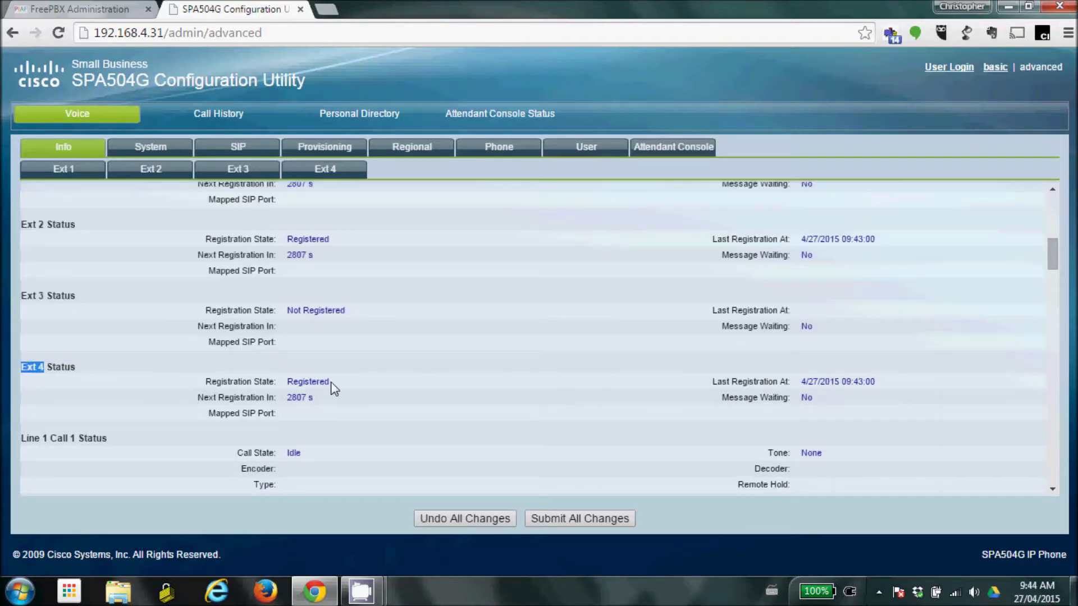
left_click_drag(331, 381, 204, 380)
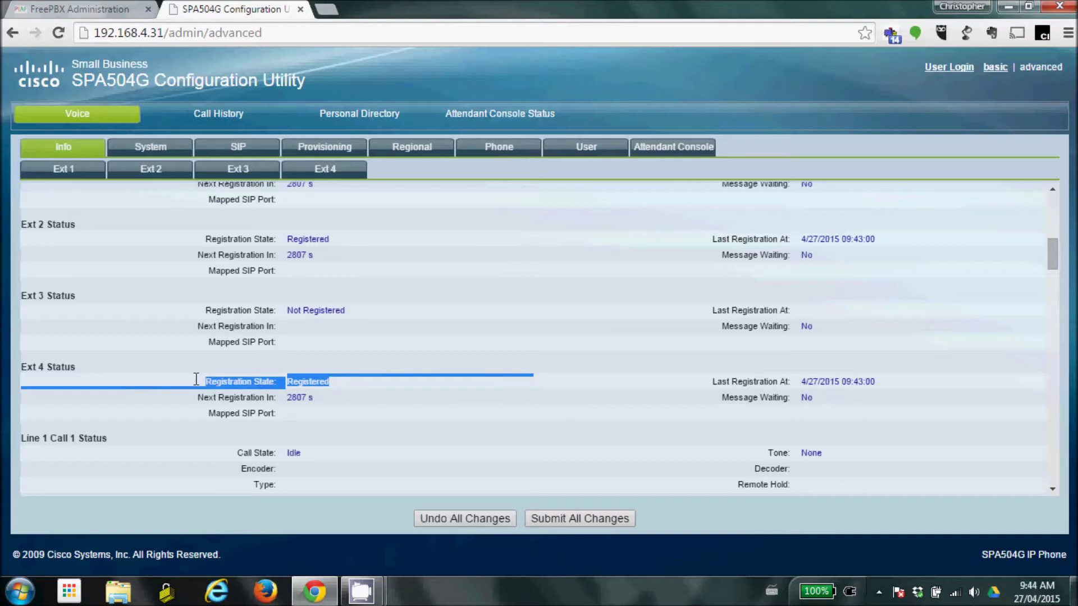
left_click(430, 405)
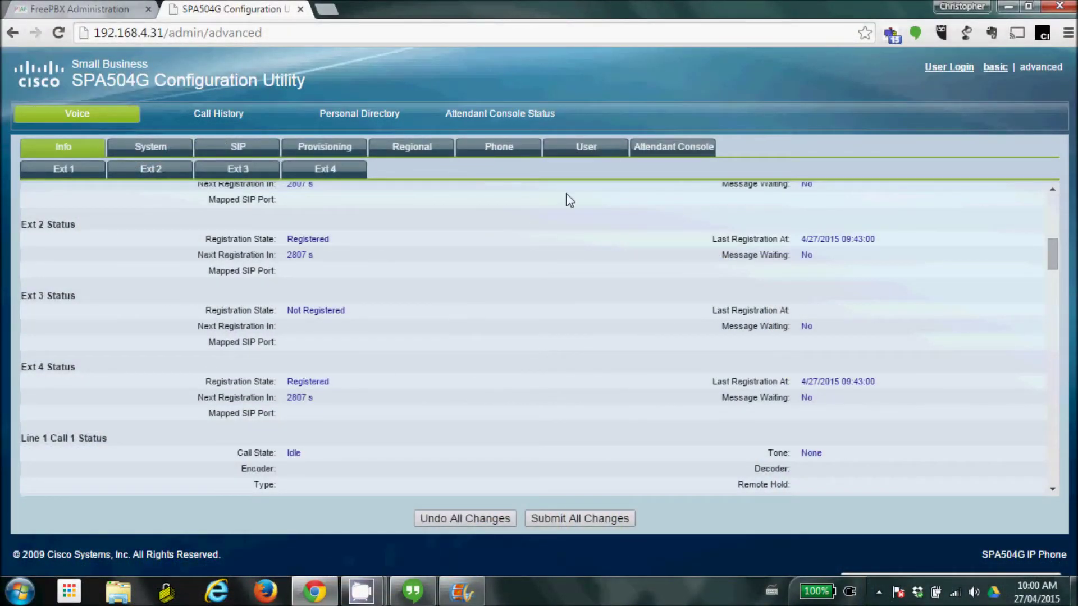
Step: On the Phone tab, set Line Key 4's Extension to 4
left_click(517, 153)
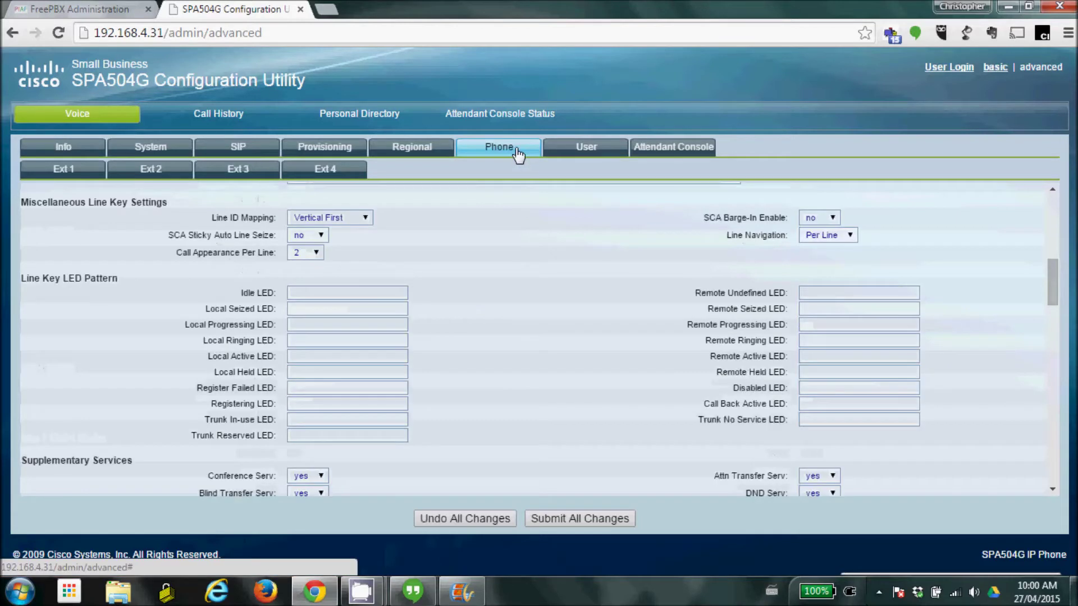
left_click_drag(1054, 276, 1064, 194)
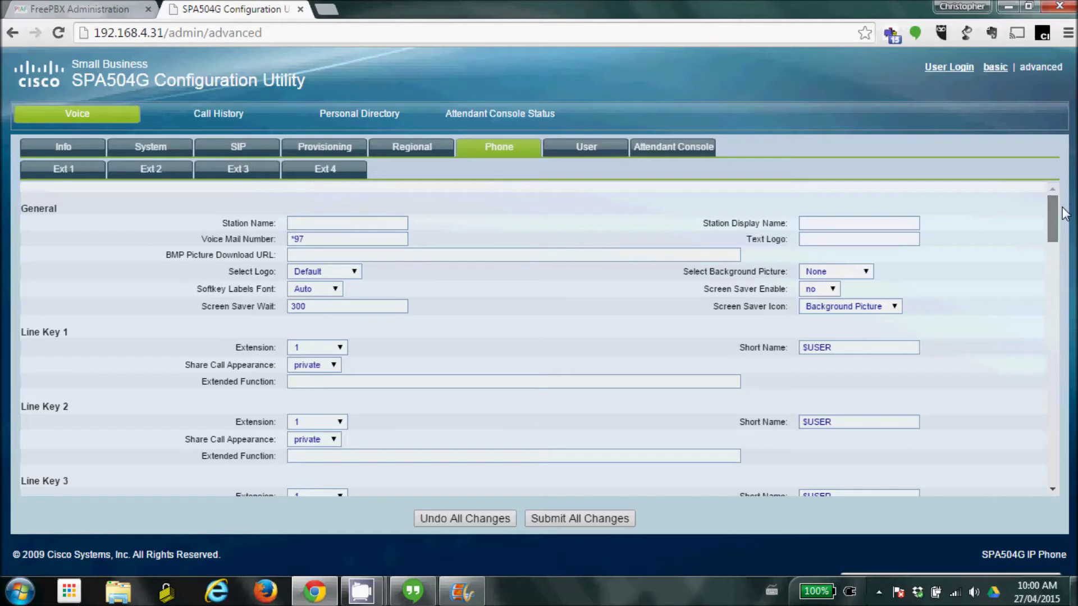
scroll(1065, 221, "down", 1)
left_click_drag(1055, 222, 1056, 241)
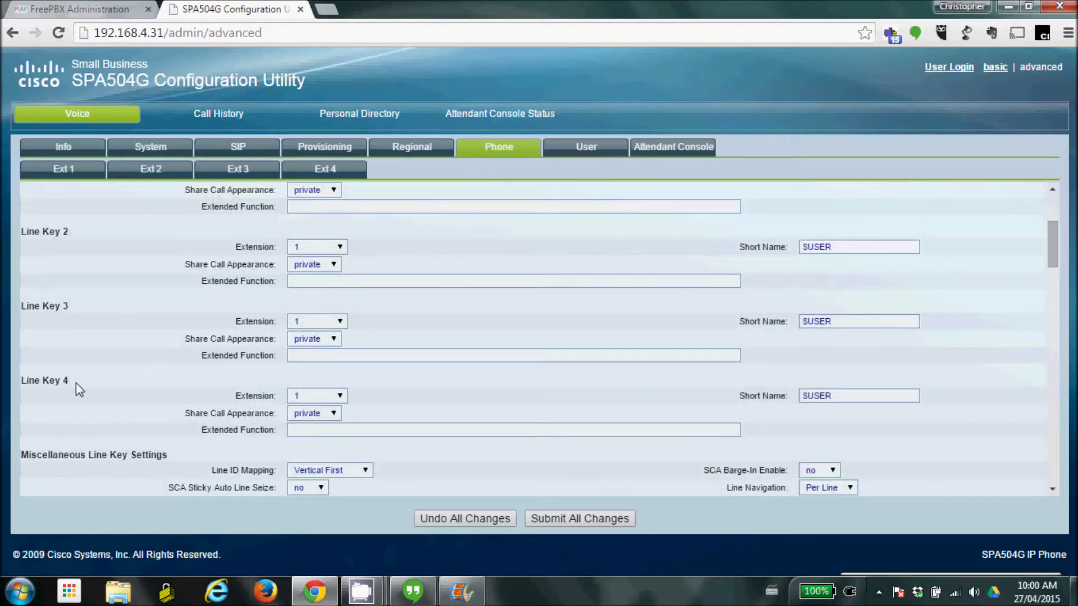
left_click_drag(72, 382, 25, 386)
left_click(338, 397)
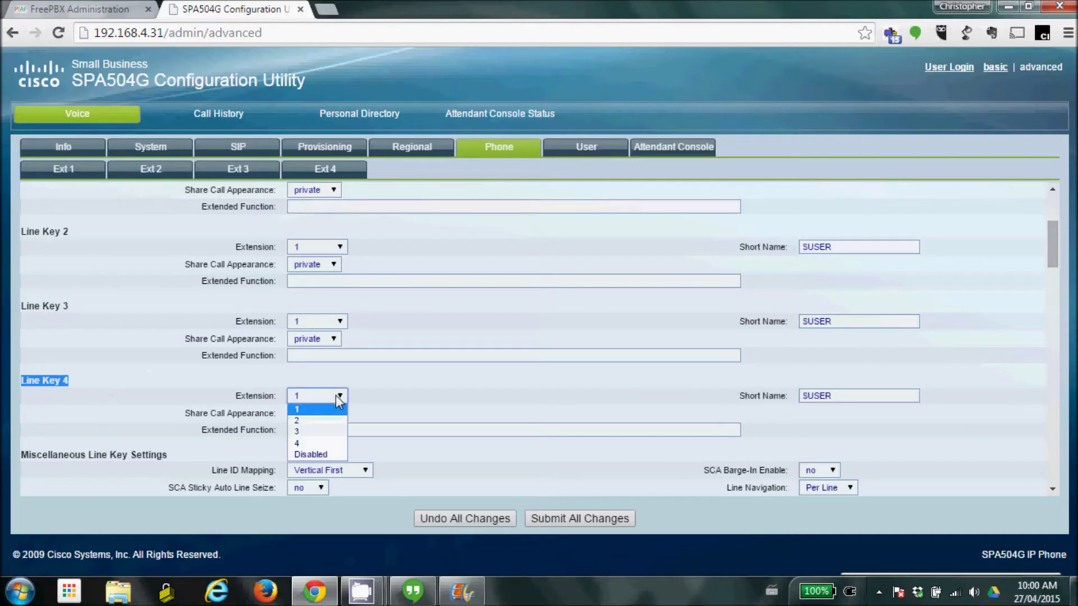
left_click(305, 440)
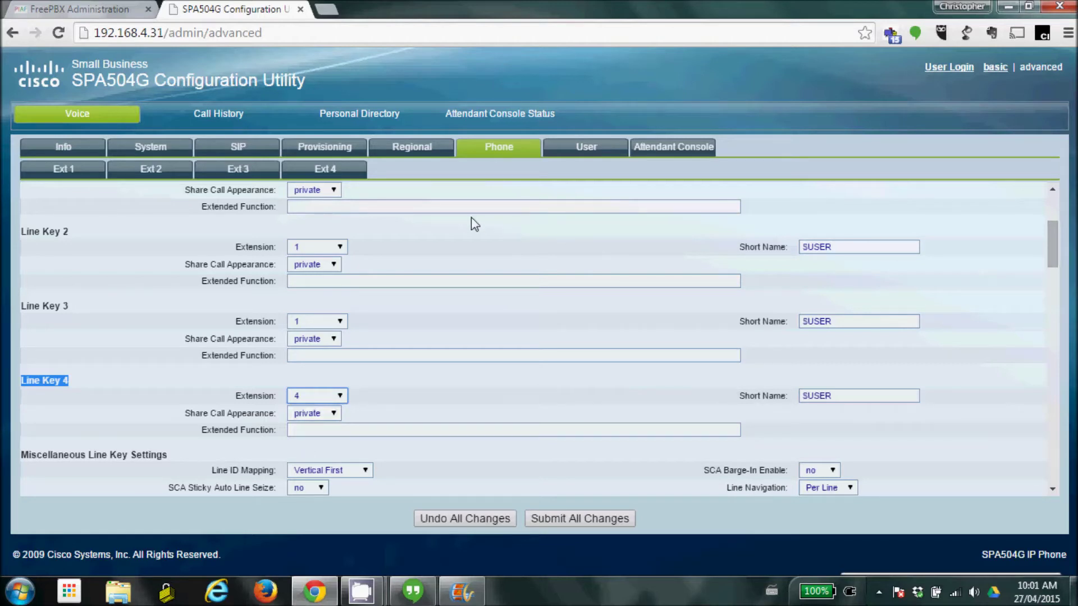
Step: On the Regional tab, keep the time zone at GMT-05:00
left_click(414, 152)
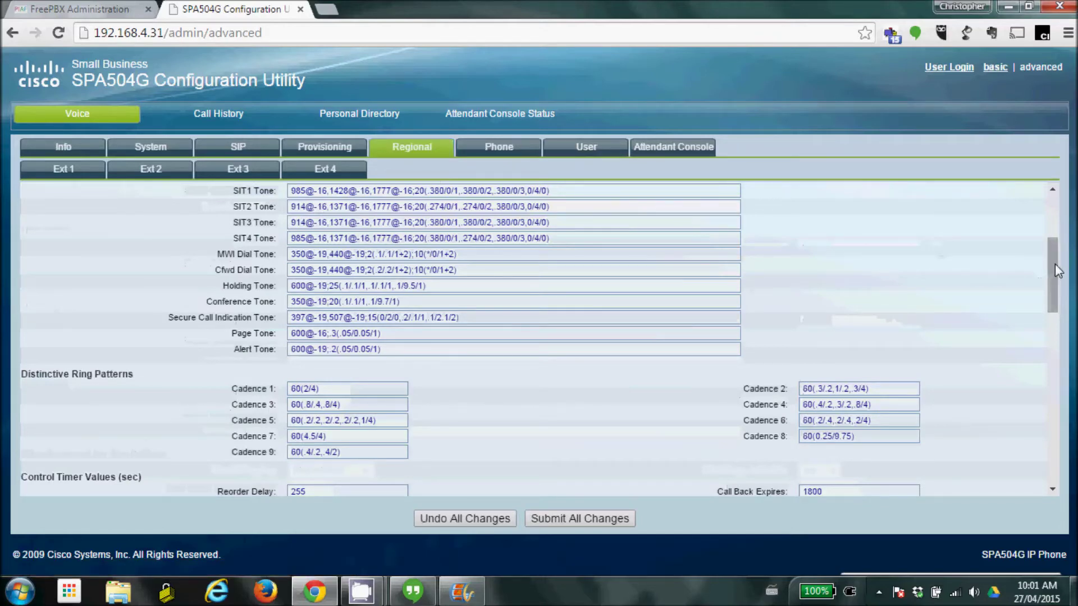
left_click_drag(1055, 264, 1044, 471)
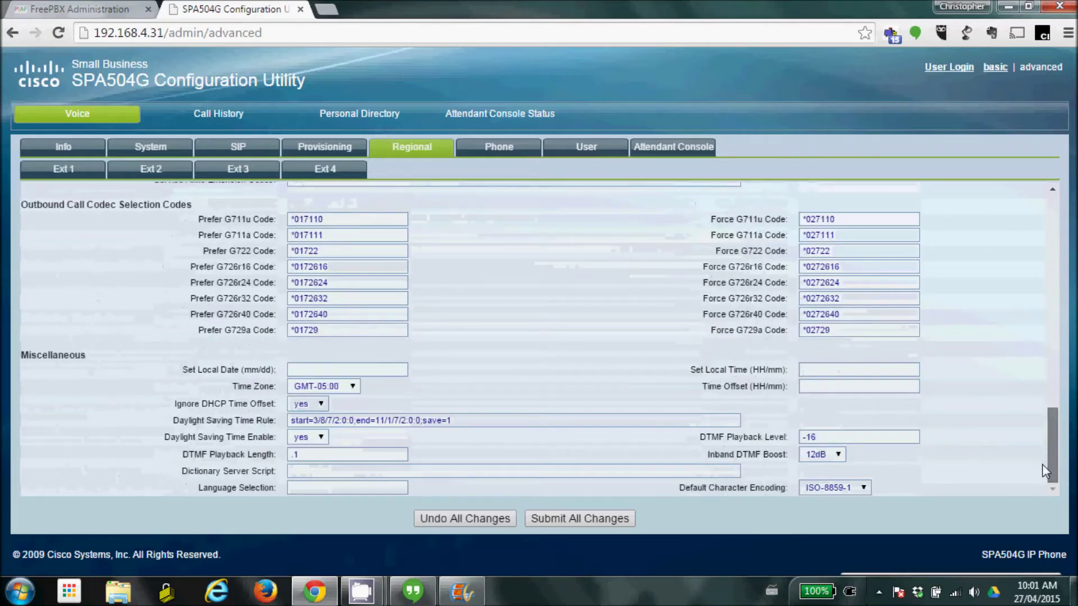
left_click(348, 386)
left_click(351, 390)
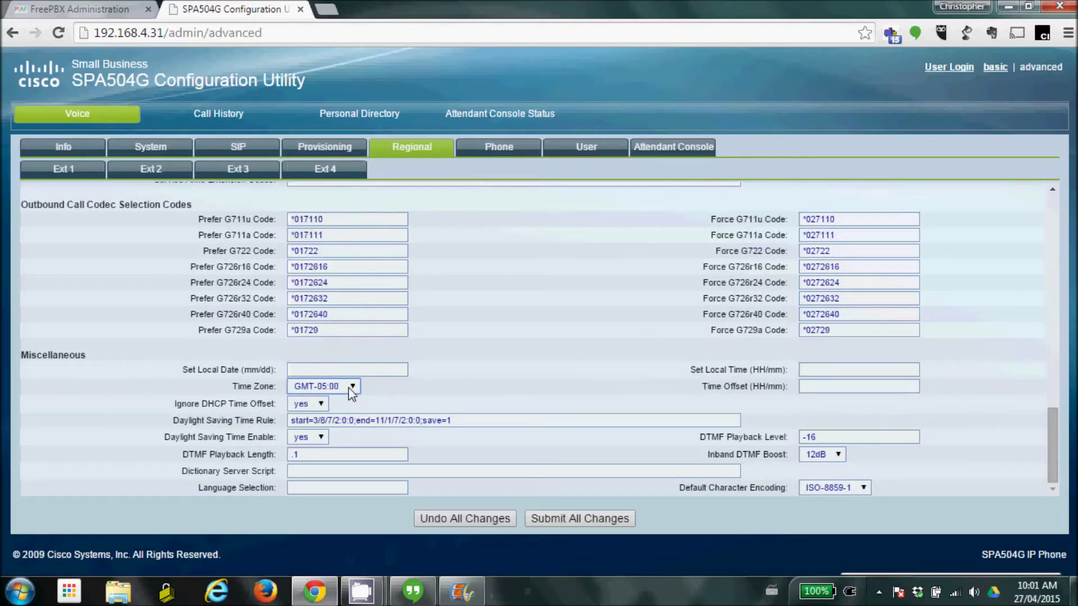
Step: Confirm the daylight saving rule with DST enabled, then open the System tab
left_click(341, 421)
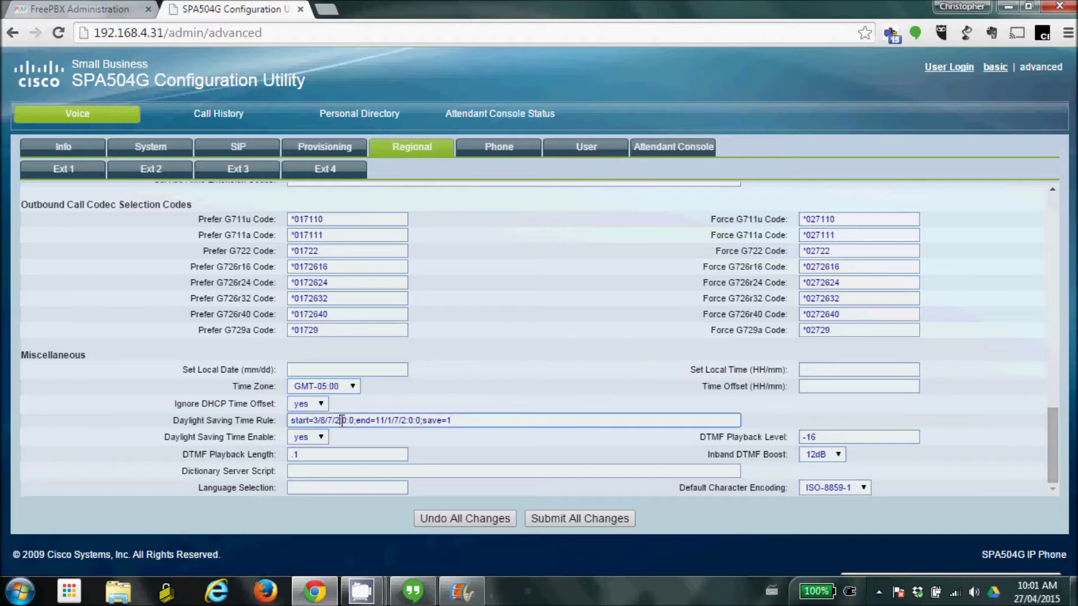
left_click_drag(254, 421, 170, 424)
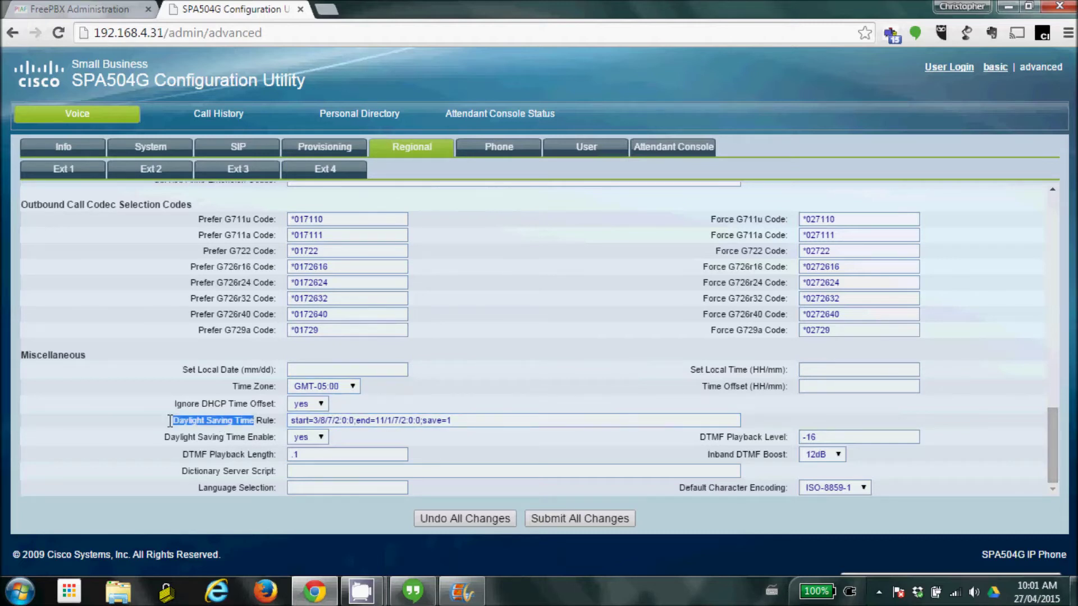
triple_click(384, 420)
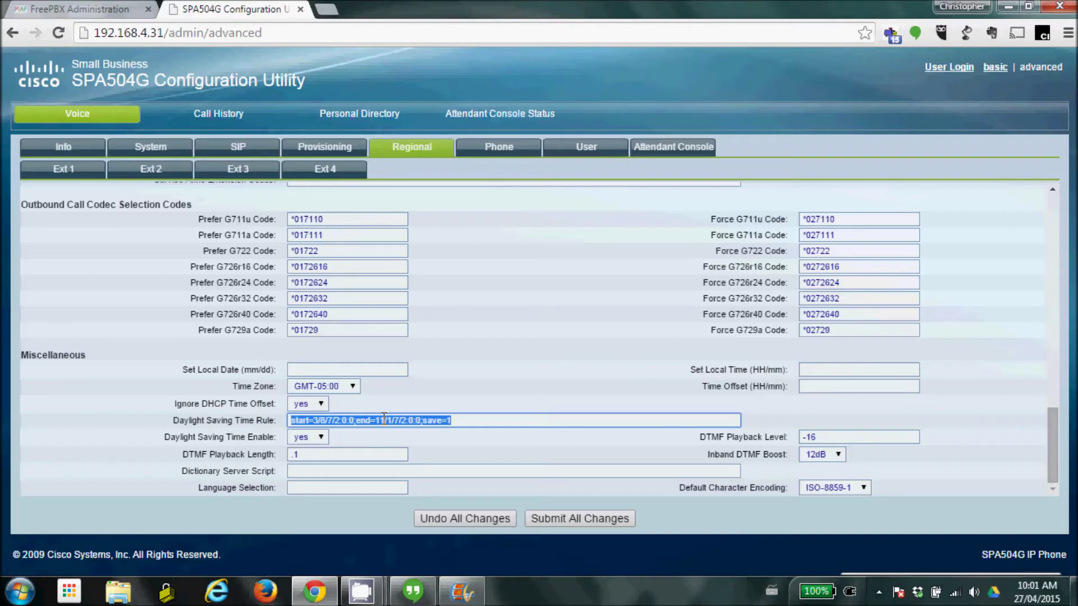
left_click(321, 437)
left_click(323, 438)
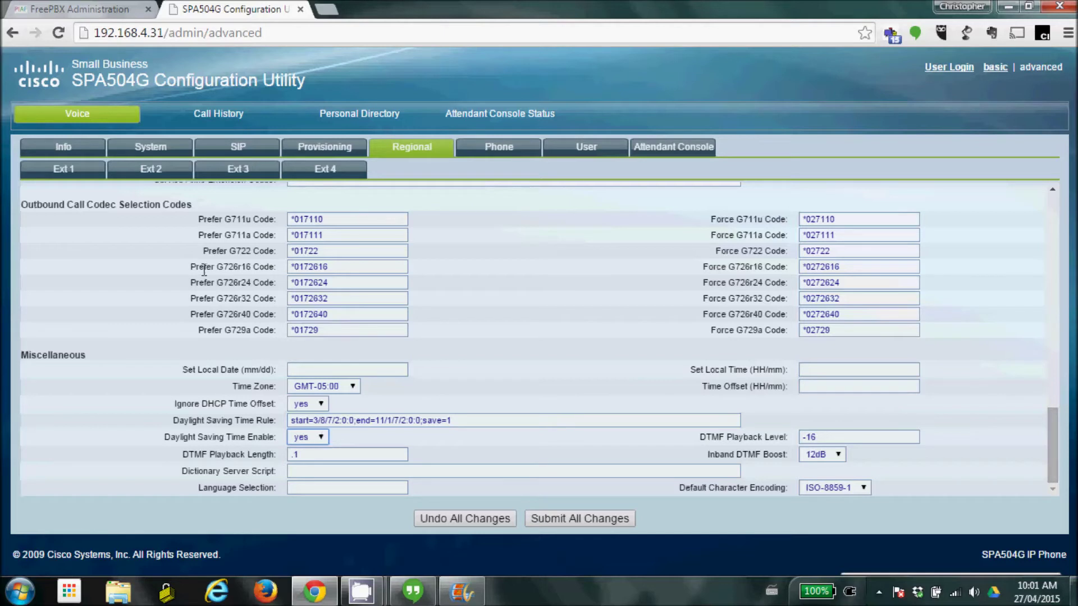
left_click(152, 151)
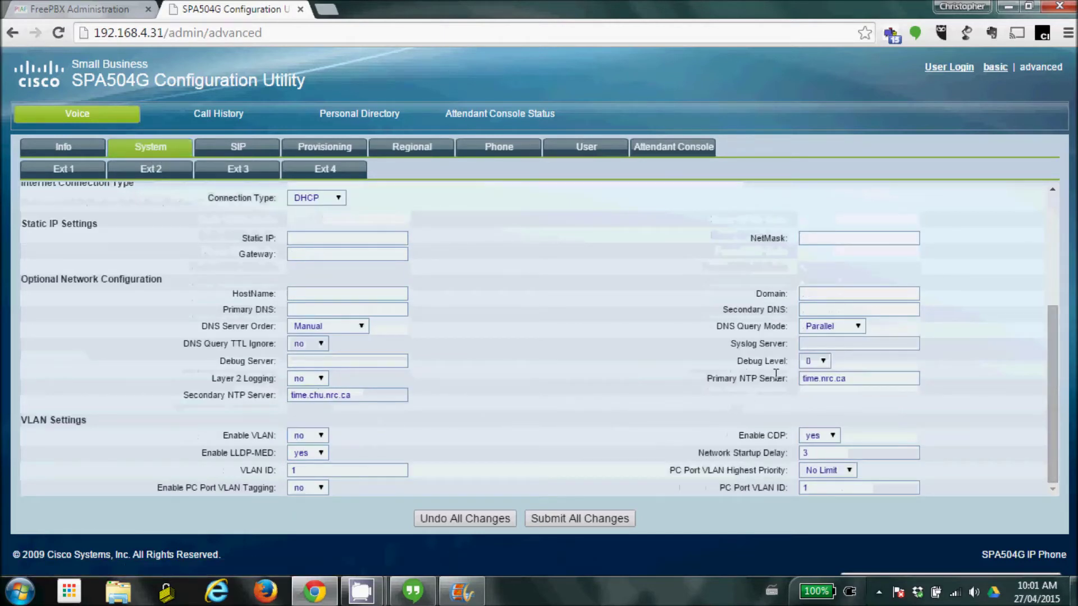
left_click_drag(775, 375, 703, 387)
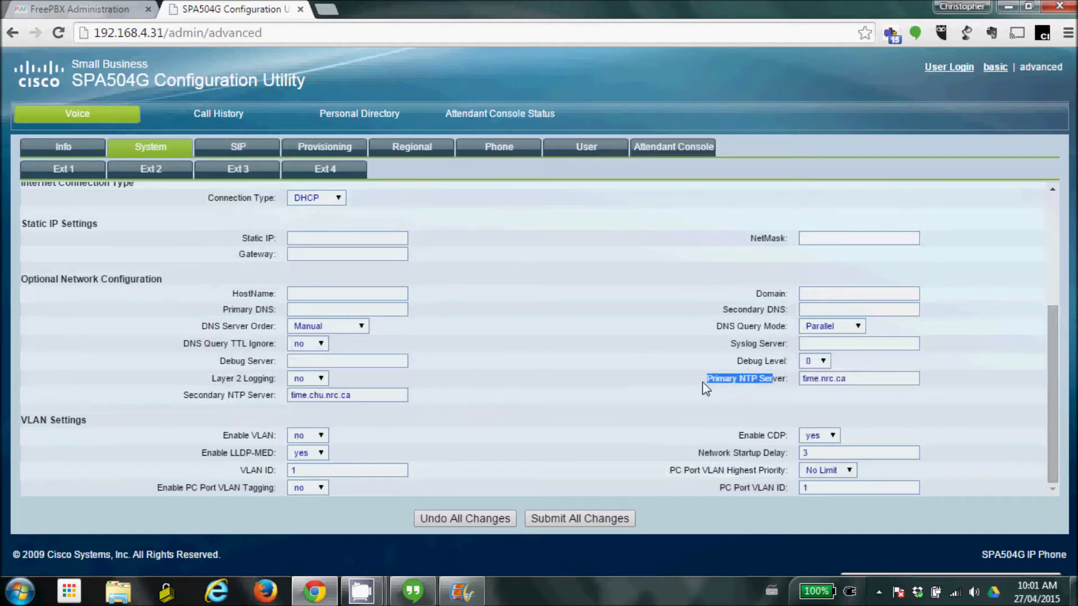
triple_click(852, 375)
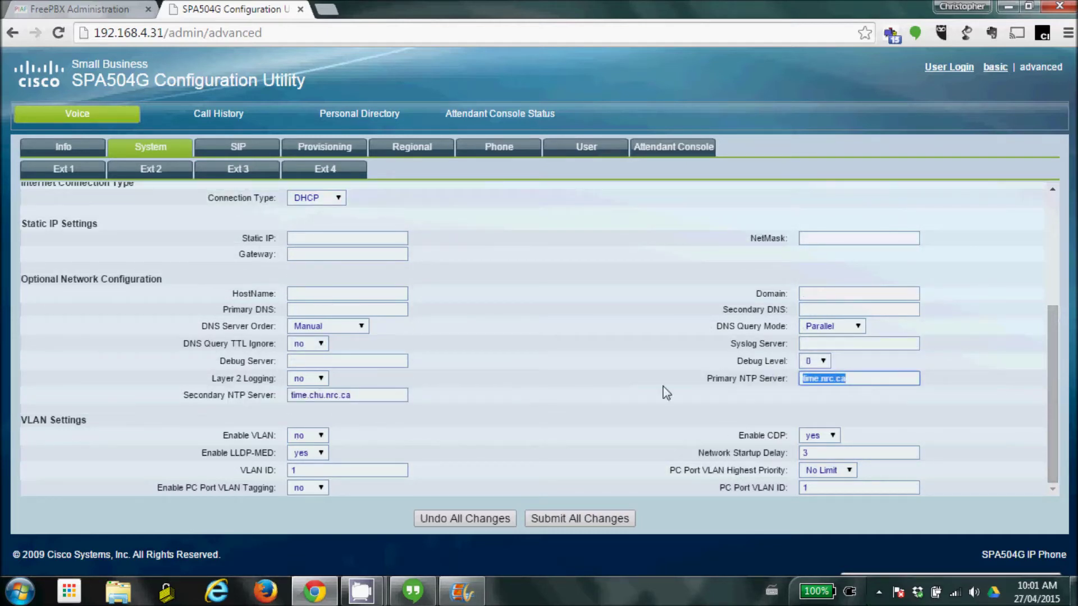
left_click_drag(275, 391, 178, 403)
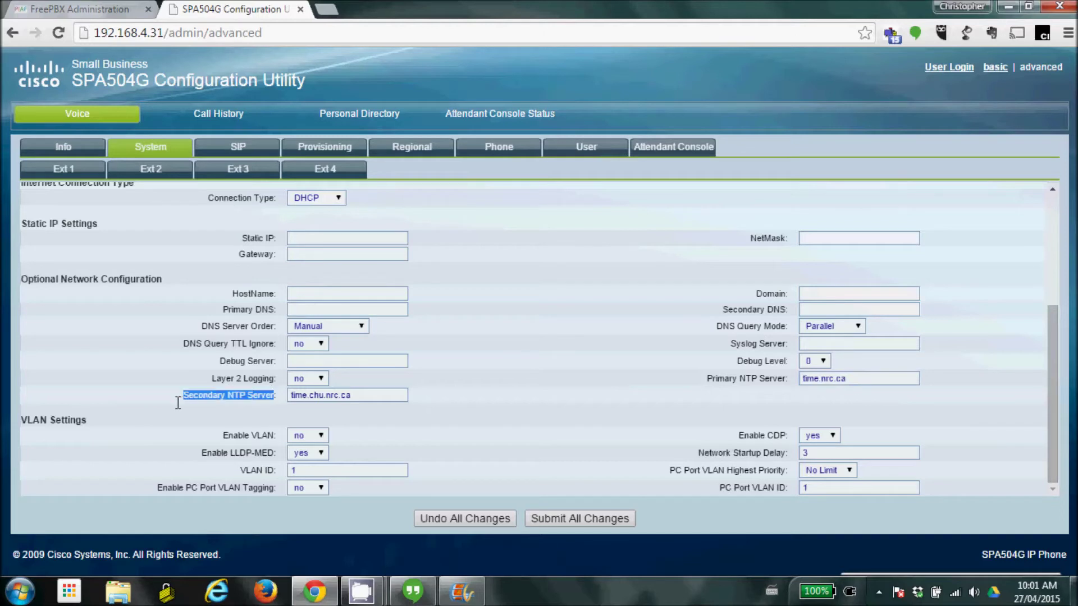
triple_click(340, 395)
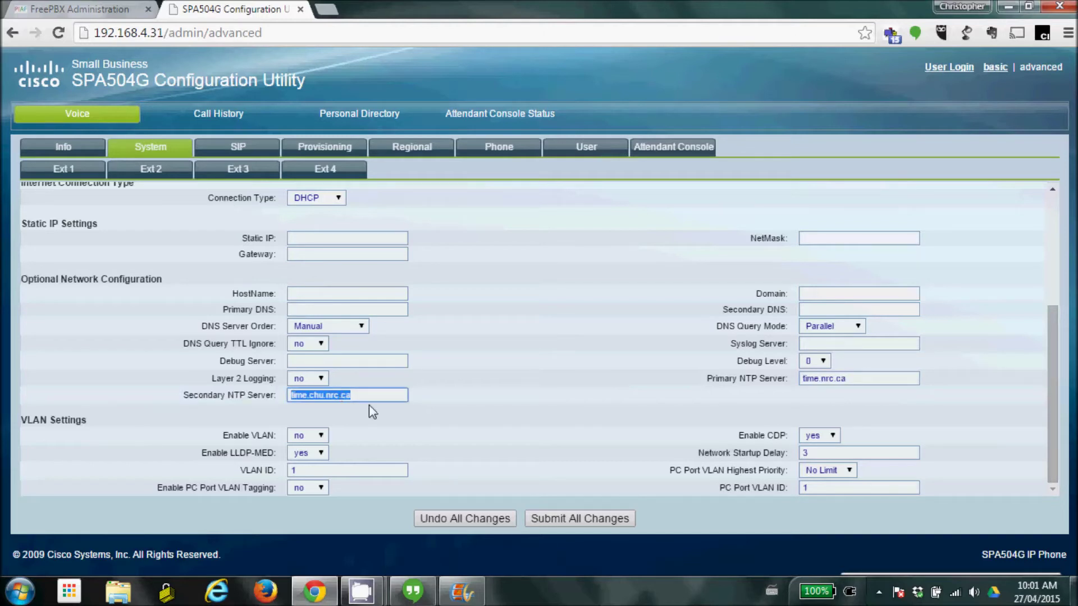
left_click(466, 400)
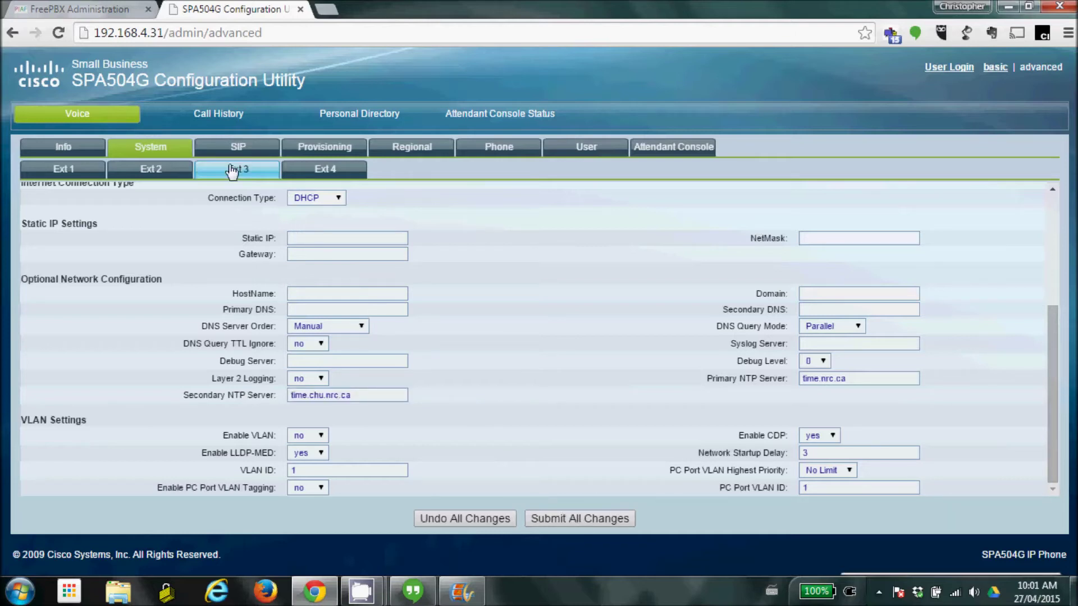
Step: Submit all pending changes and wait for the phone to return to its Info page
left_click(567, 521)
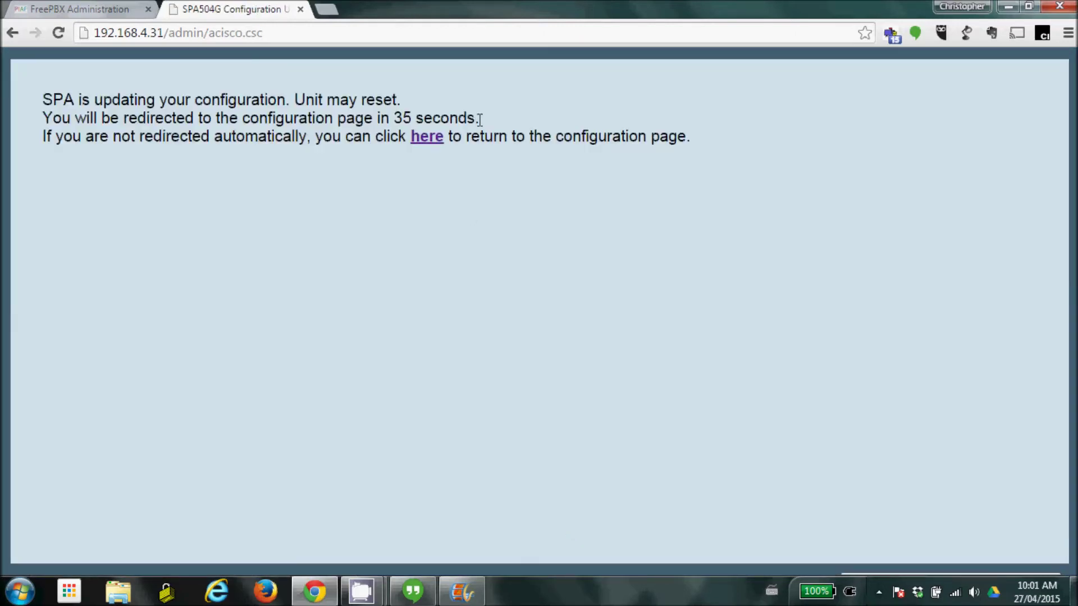
left_click_drag(479, 120, 395, 119)
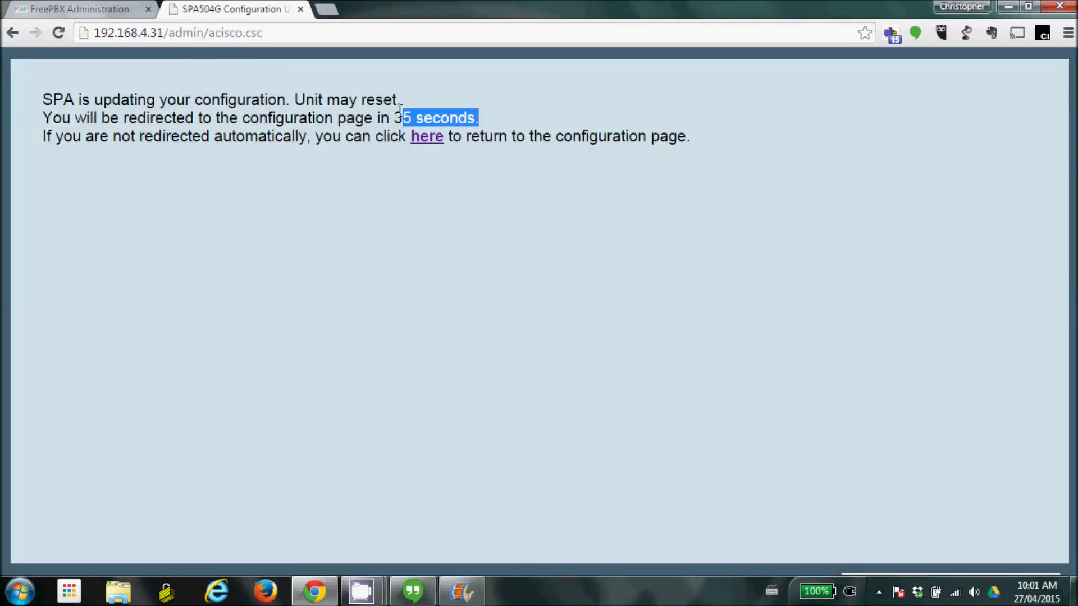
left_click(354, 169)
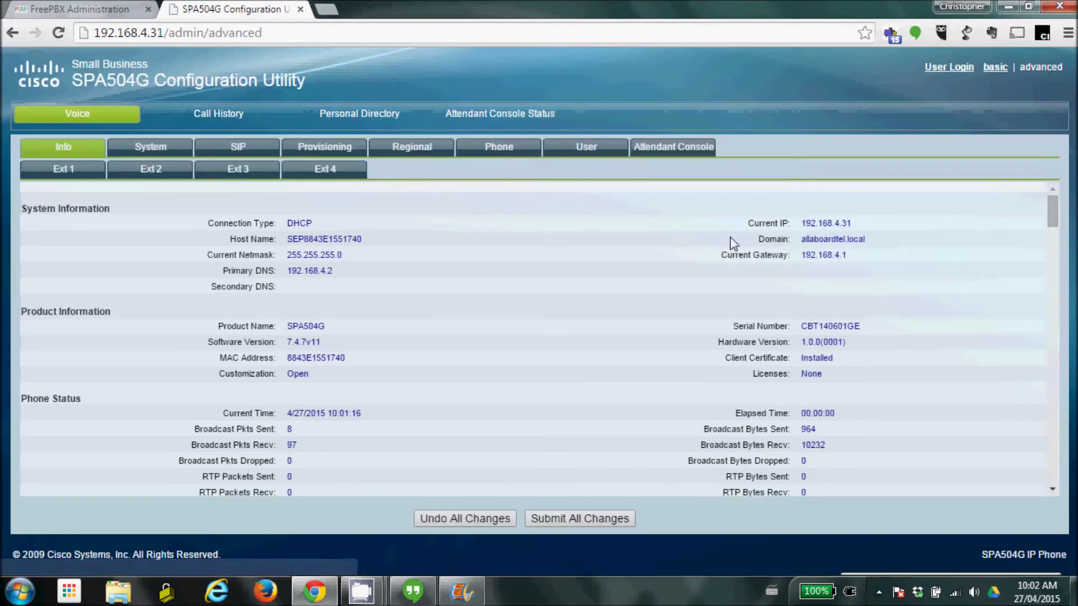
left_click_drag(1052, 221, 1052, 281)
scroll(471, 419, "down", 2)
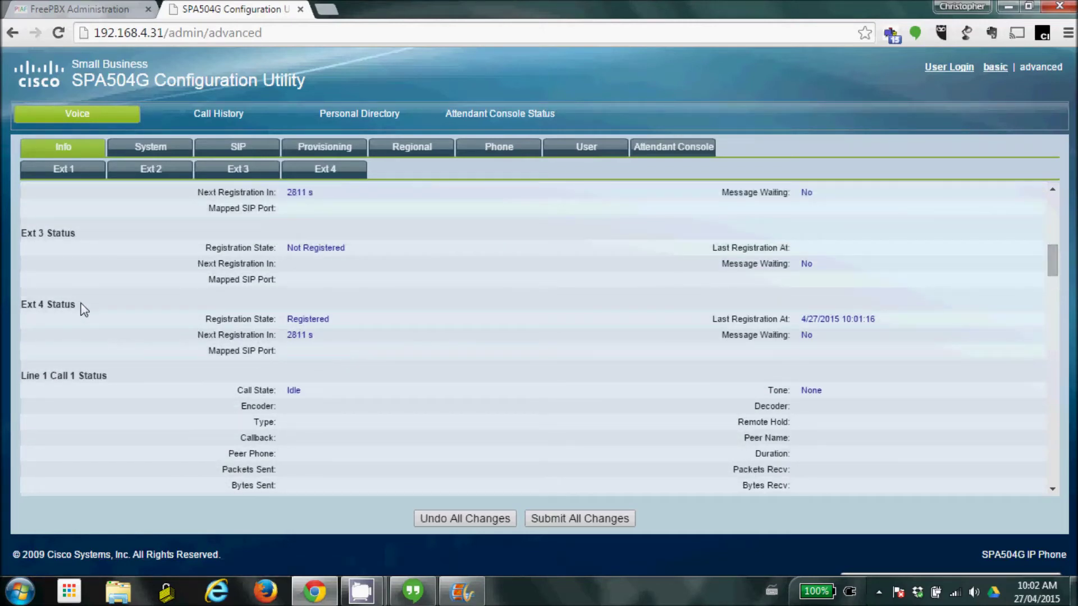
left_click_drag(83, 309, 25, 309)
left_click_drag(331, 319, 201, 317)
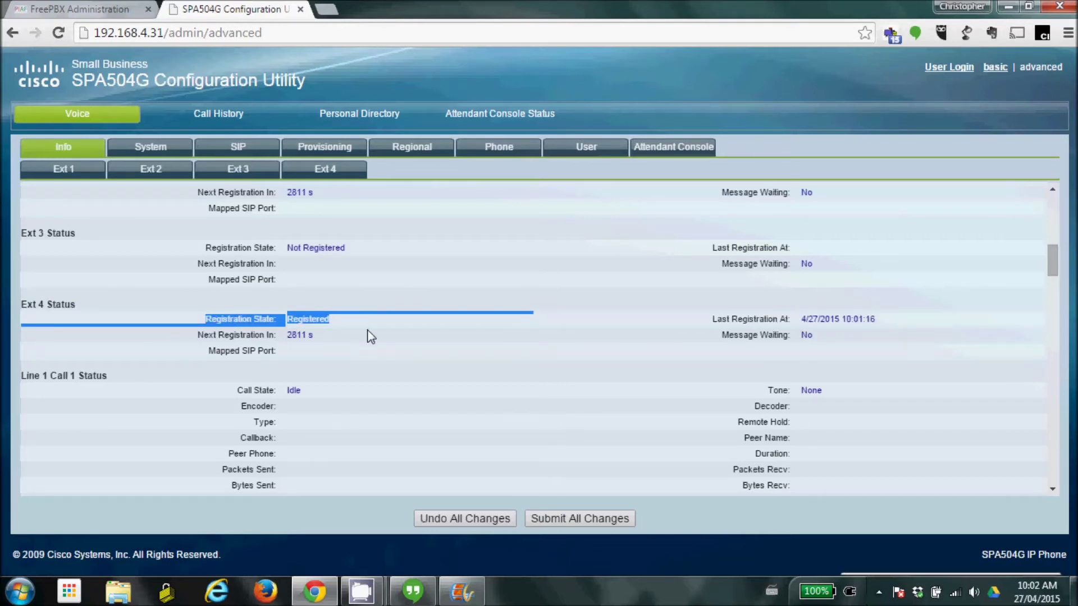
left_click(399, 337)
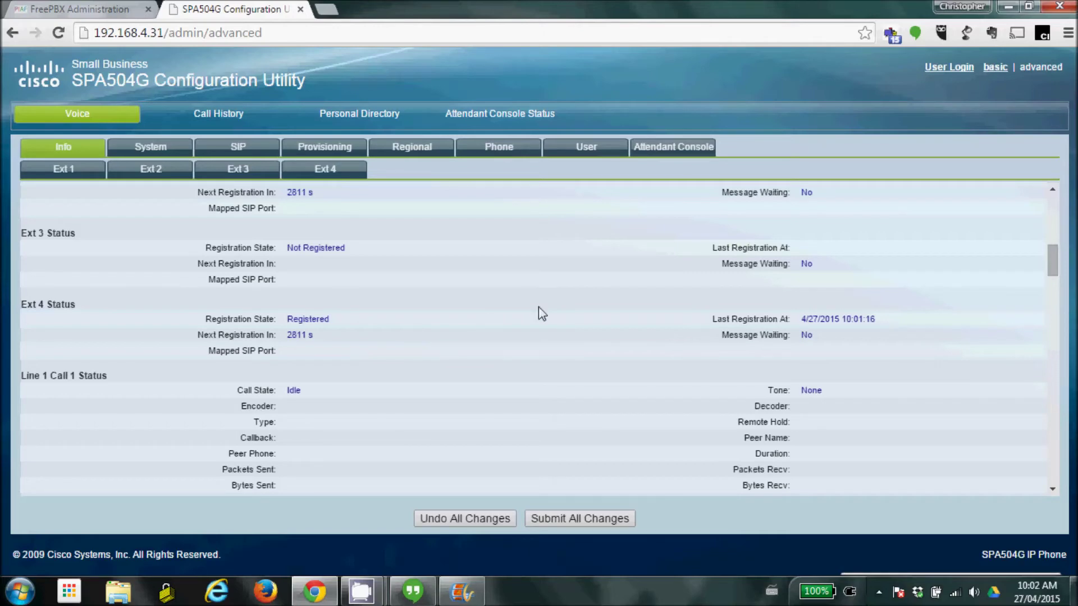